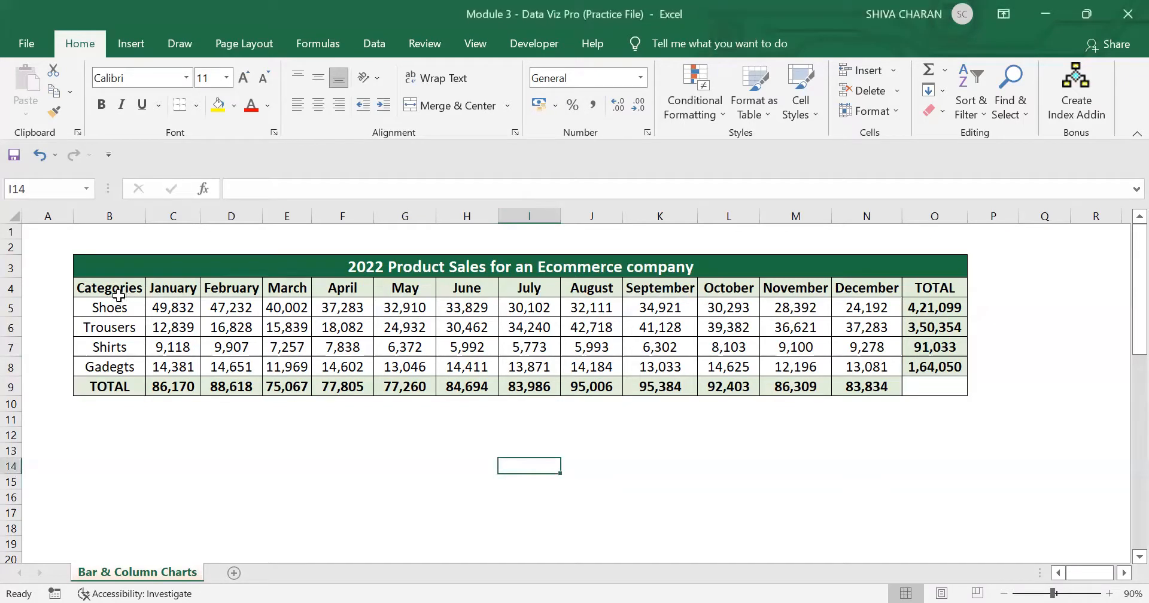
# Step: Examine the four product categories, the monthly Shoes sales and the yearly total of each category
pyautogui.moveTo(115, 306); pyautogui.dragTo(120, 368)
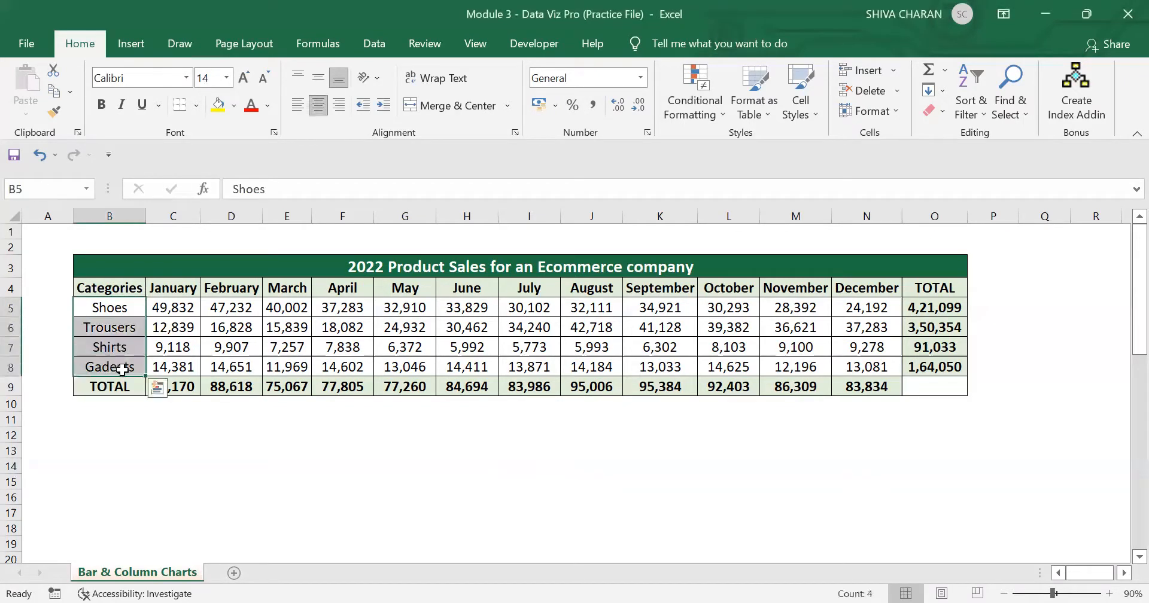
pyautogui.moveTo(174, 305); pyautogui.dragTo(843, 310)
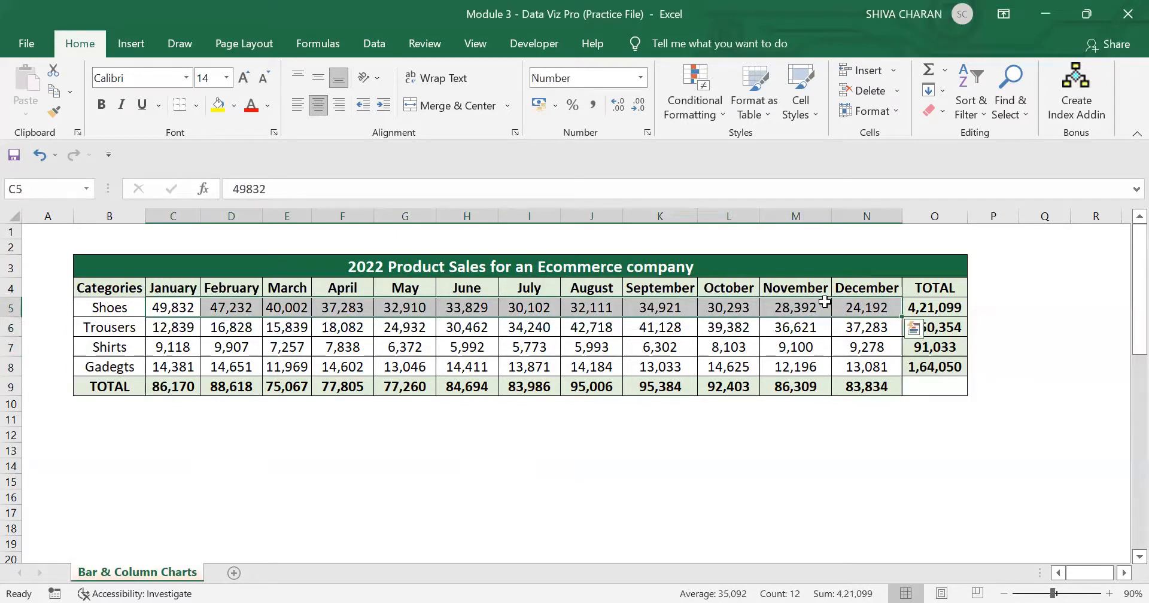
pyautogui.click(955, 306)
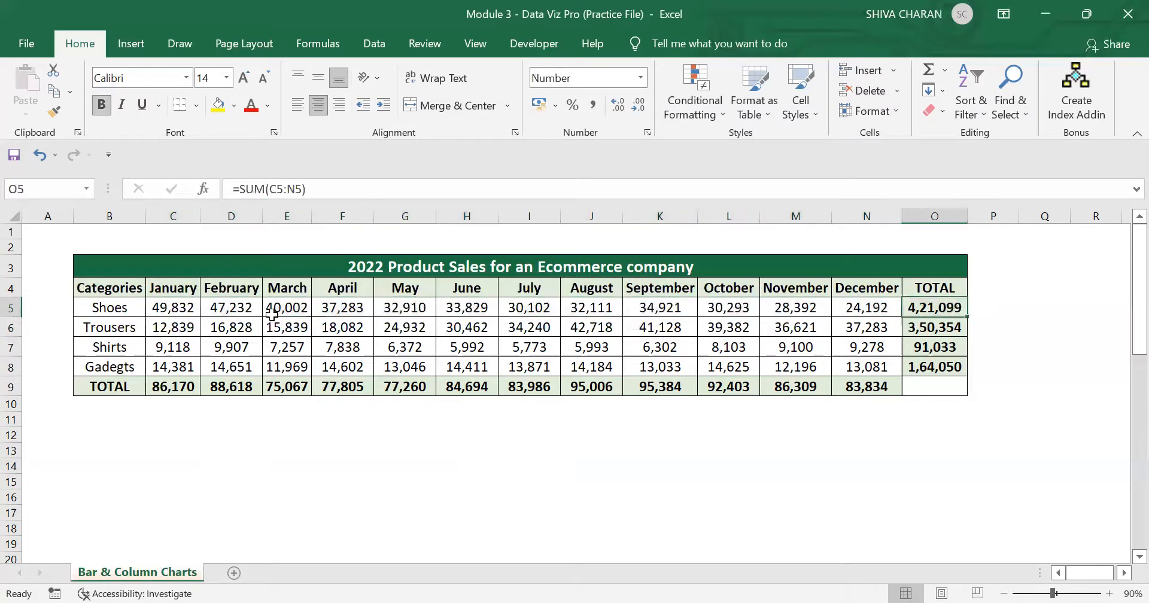
pyautogui.click(119, 308)
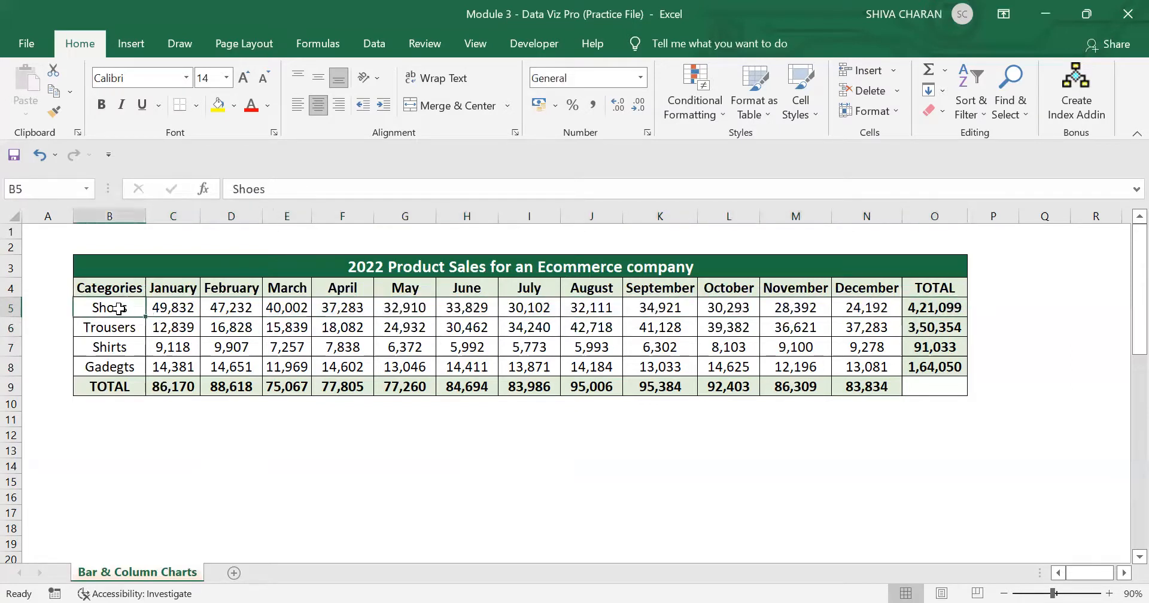
pyautogui.click(956, 323)
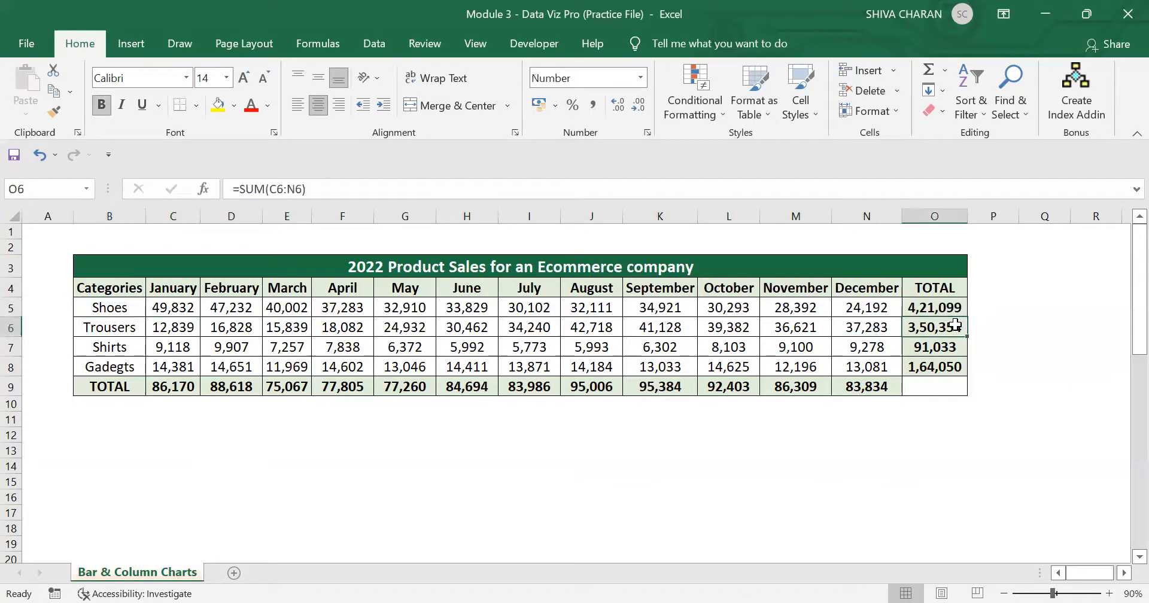
pyautogui.click(109, 329)
pyautogui.click(936, 350)
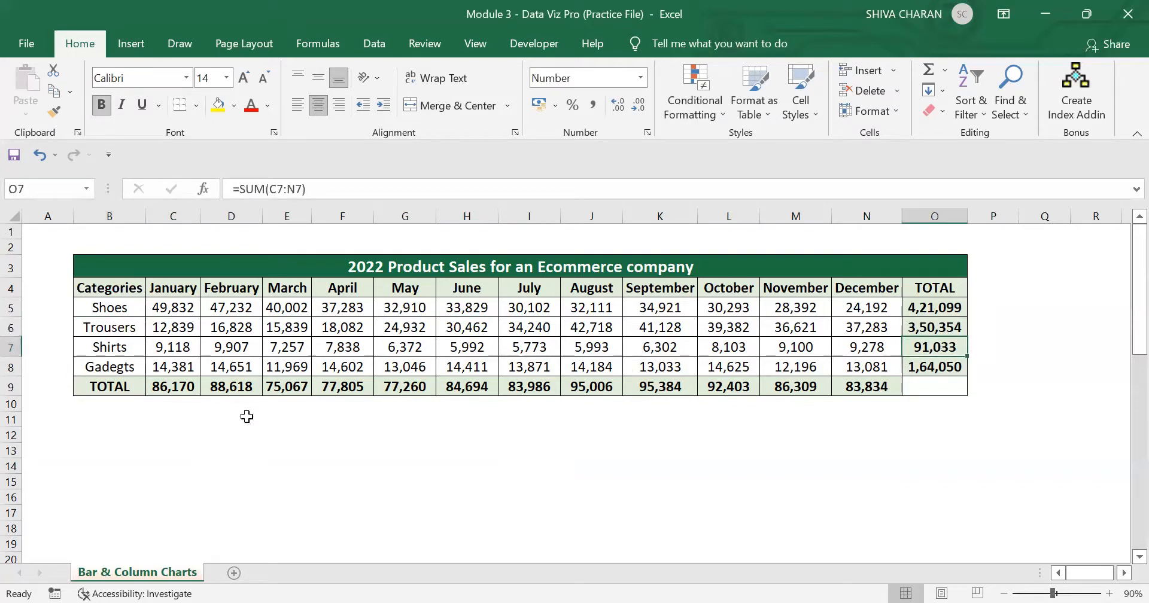
pyautogui.click(938, 365)
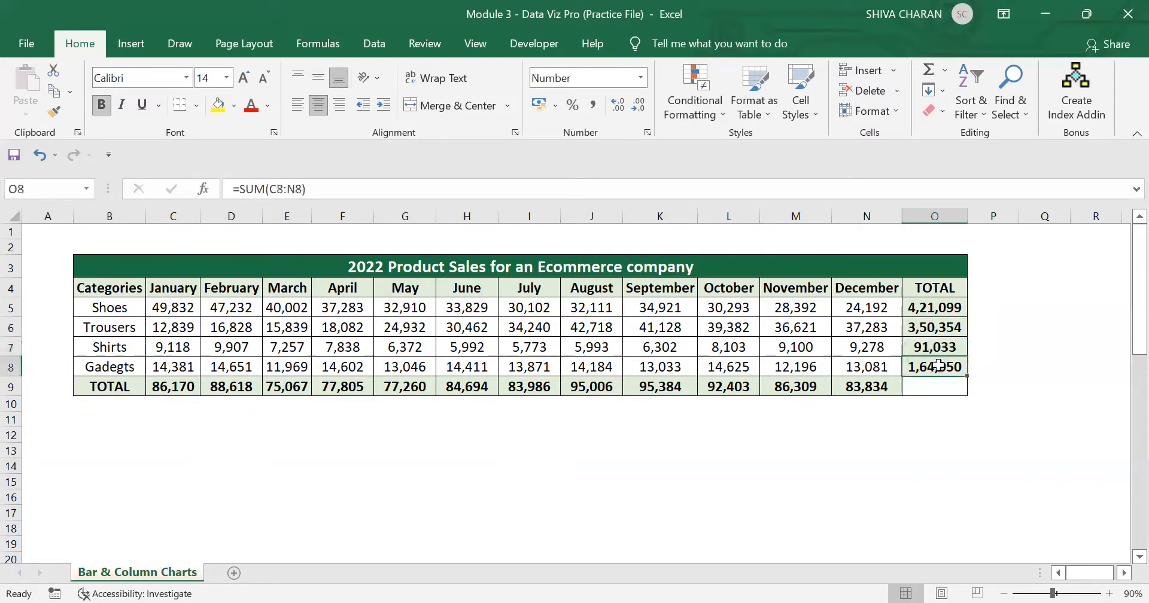
pyautogui.click(711, 479)
# Step: Examine the January sales of each category and the formula behind the January total
pyautogui.click(163, 383)
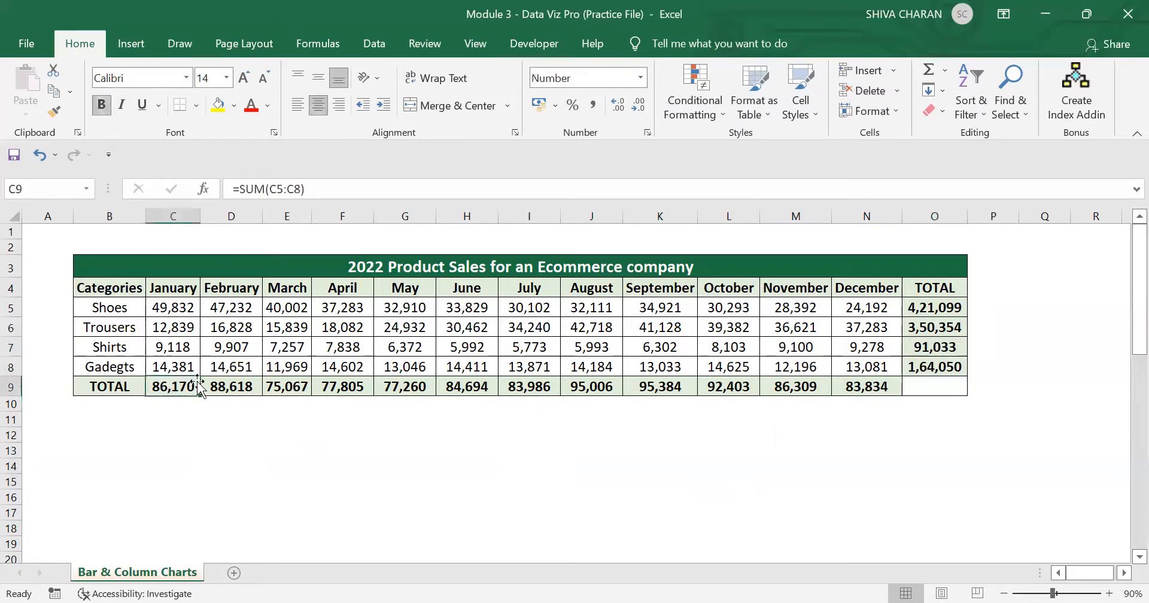
pyautogui.click(133, 306)
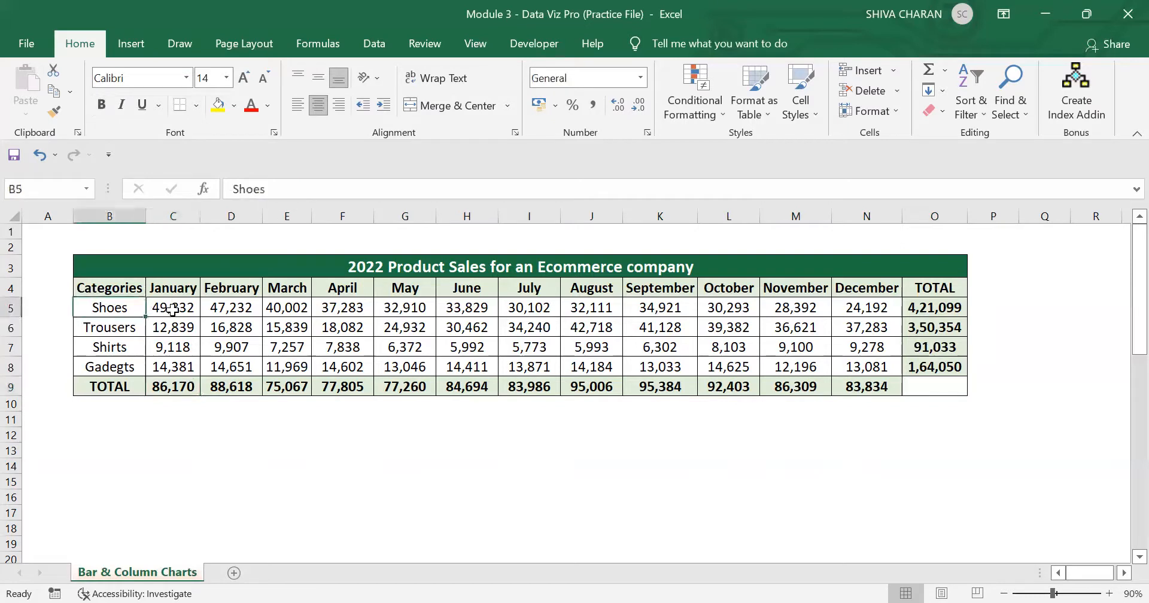
pyautogui.moveTo(172, 309); pyautogui.dragTo(174, 328)
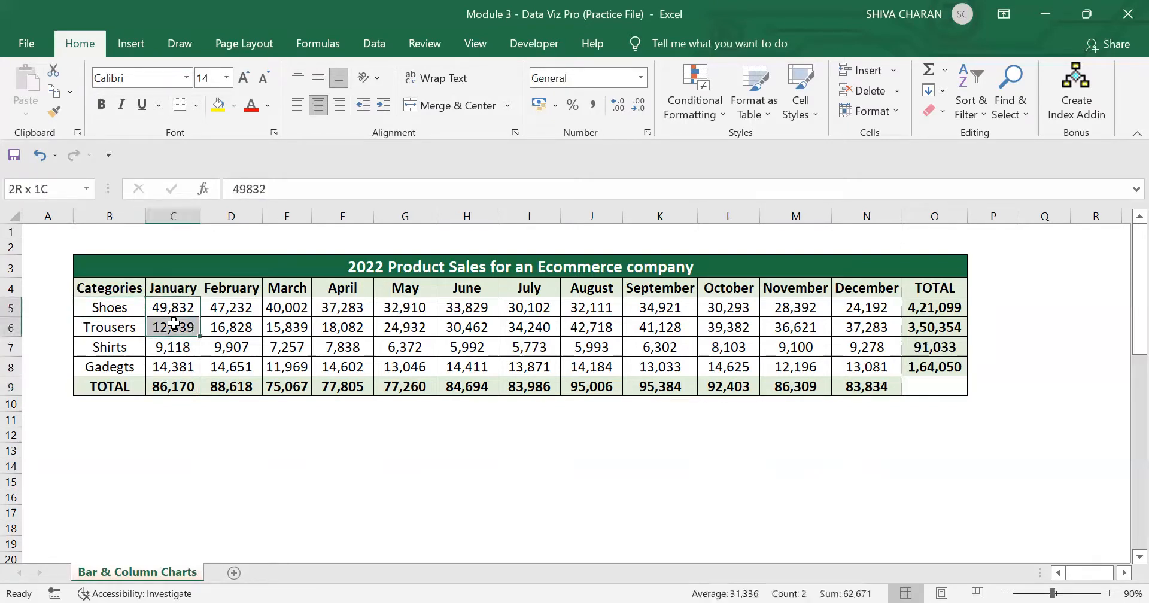
pyautogui.click(132, 326)
pyautogui.click(163, 330)
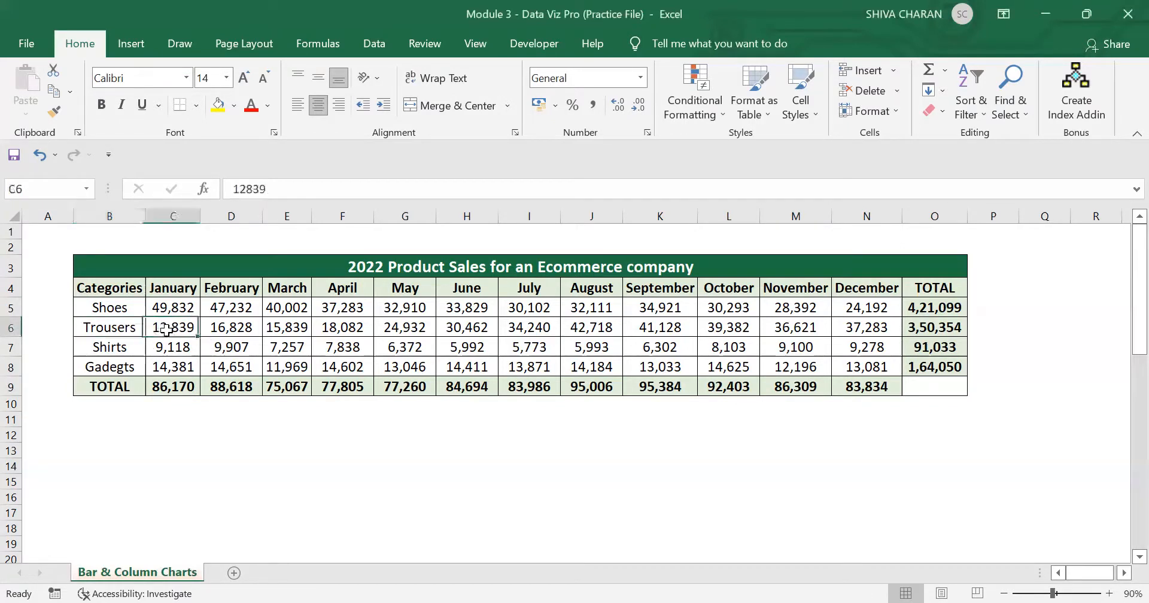
pyautogui.click(167, 347)
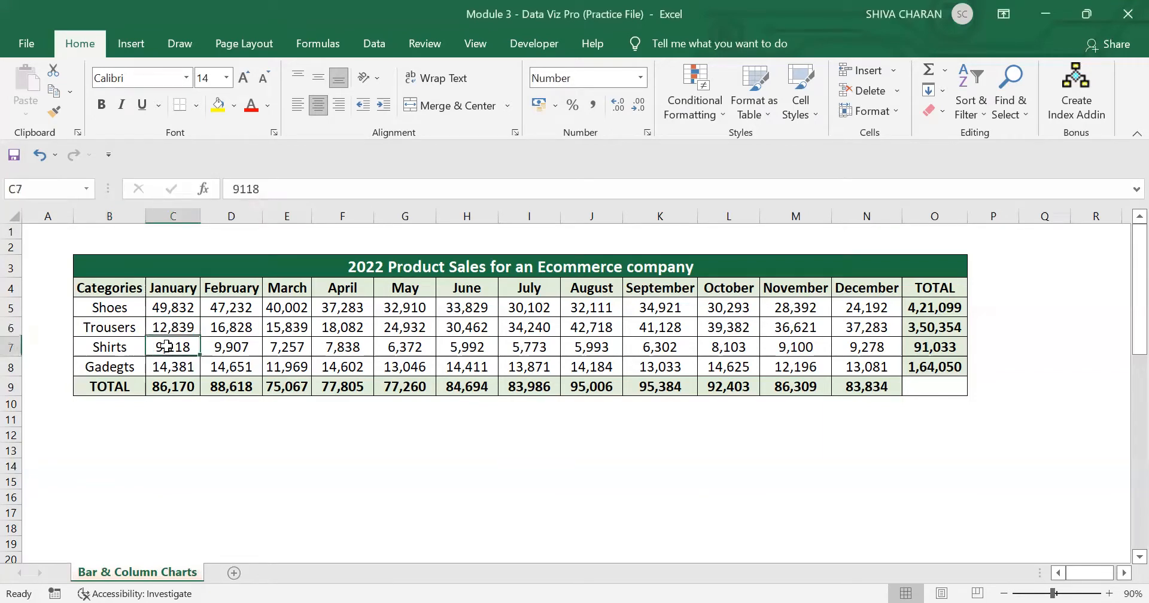
pyautogui.click(139, 347)
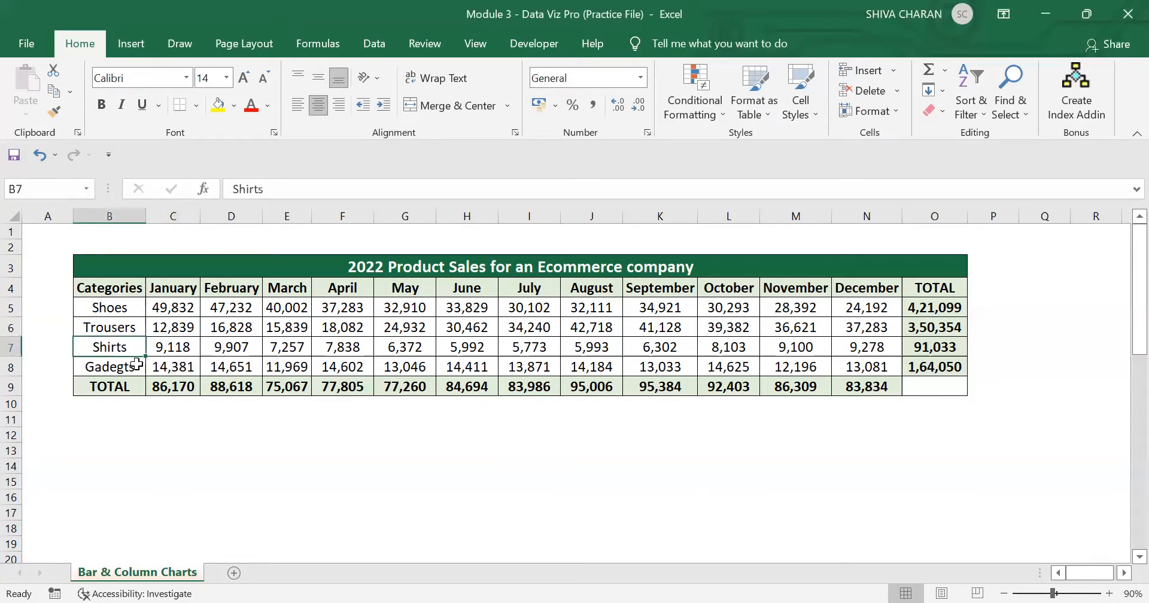
pyautogui.click(139, 367)
pyautogui.click(178, 368)
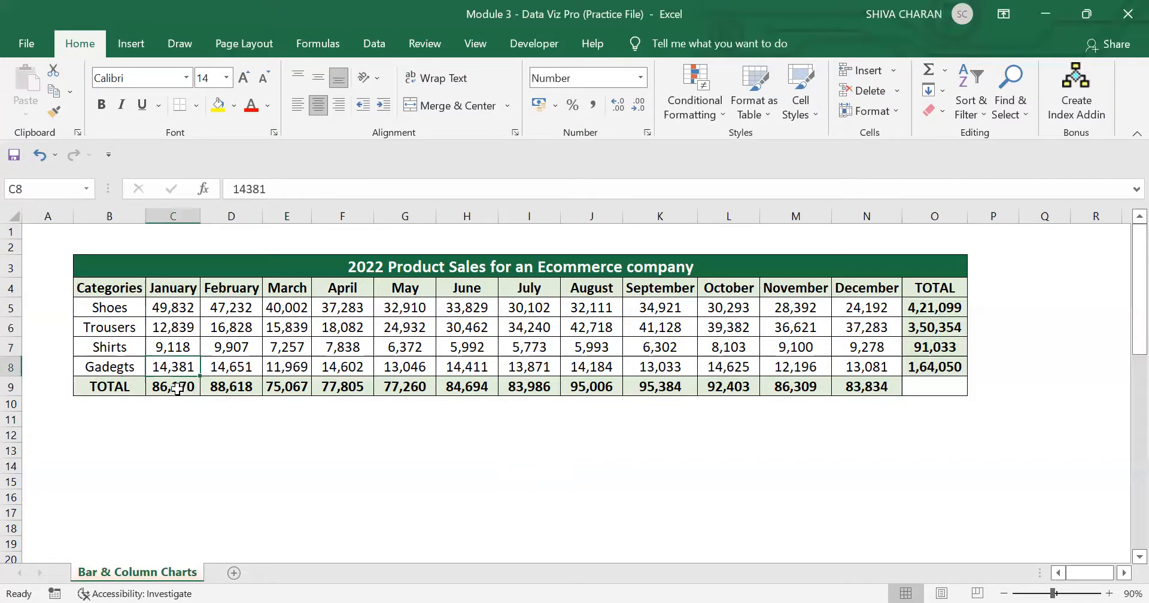
pyautogui.click(179, 387)
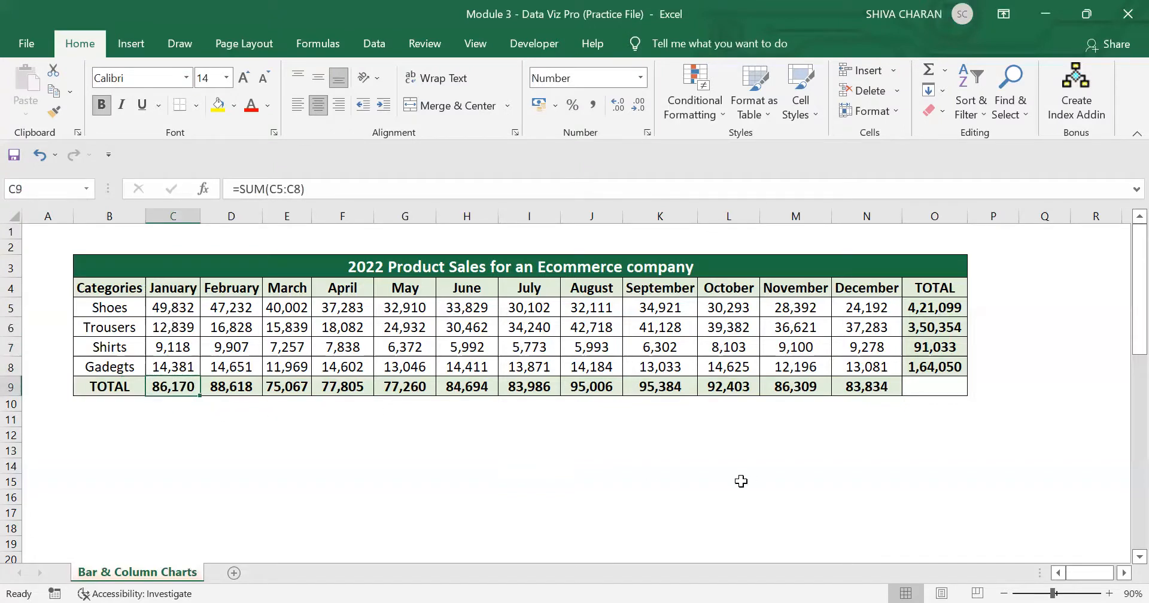
pyautogui.click(639, 483)
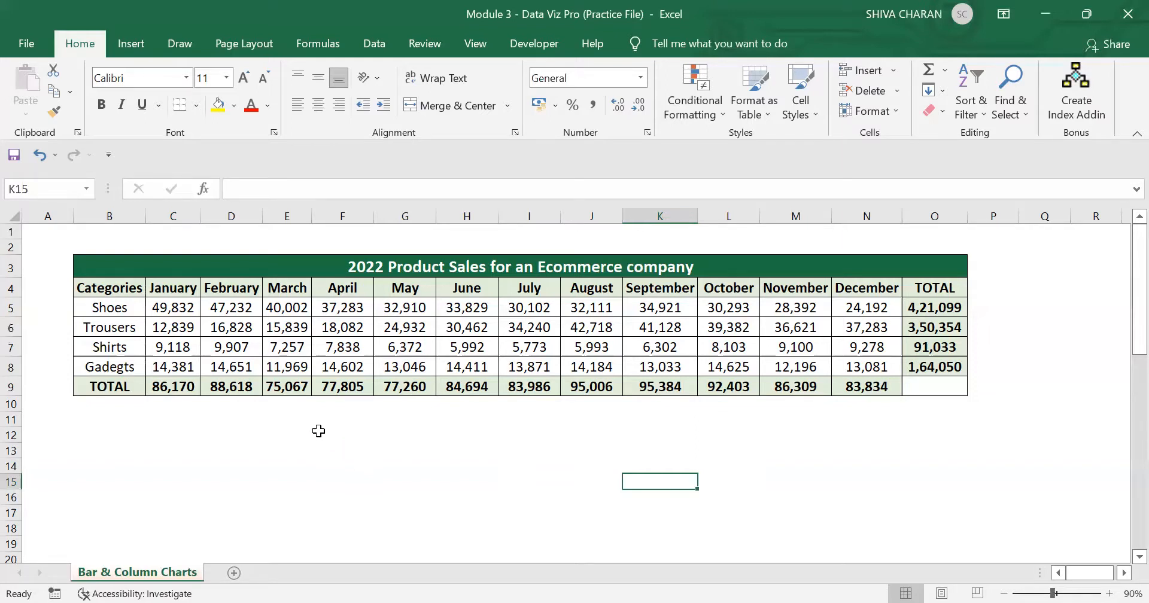
# Step: Look over the column and bar chart types available for insertion, then close the list without inserting a chart
pyautogui.click(131, 43)
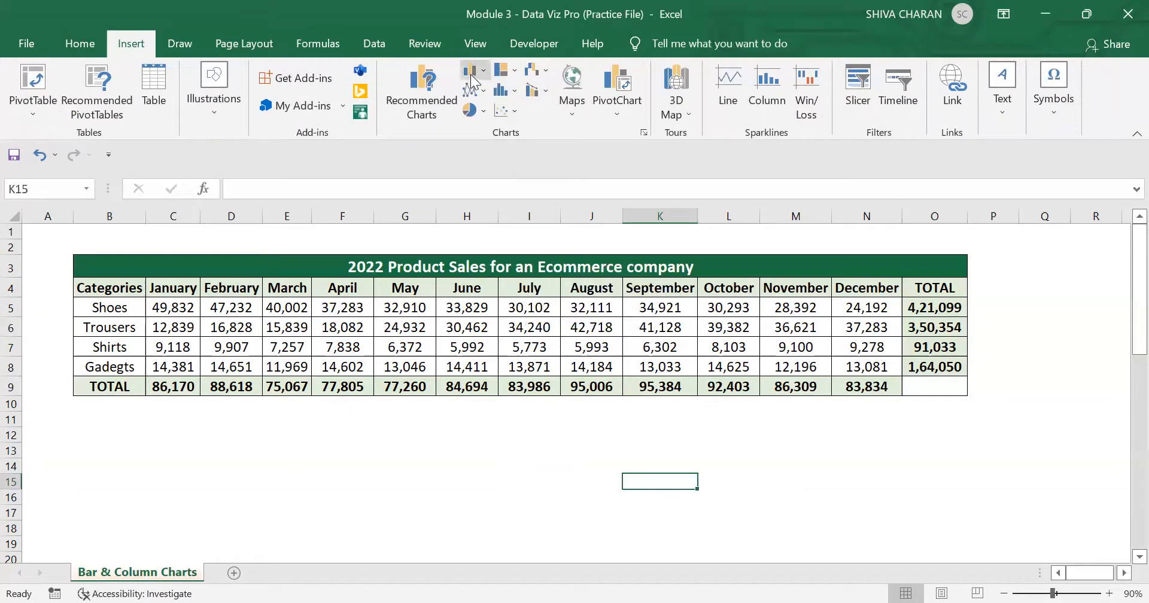
pyautogui.click(79, 43)
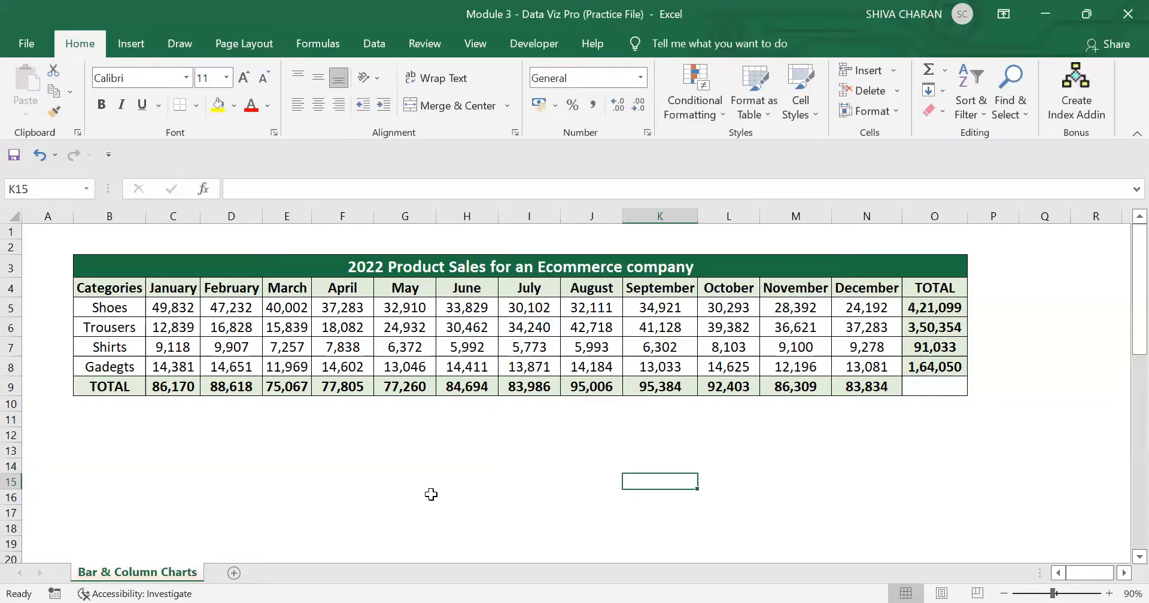
pyautogui.press('alt')
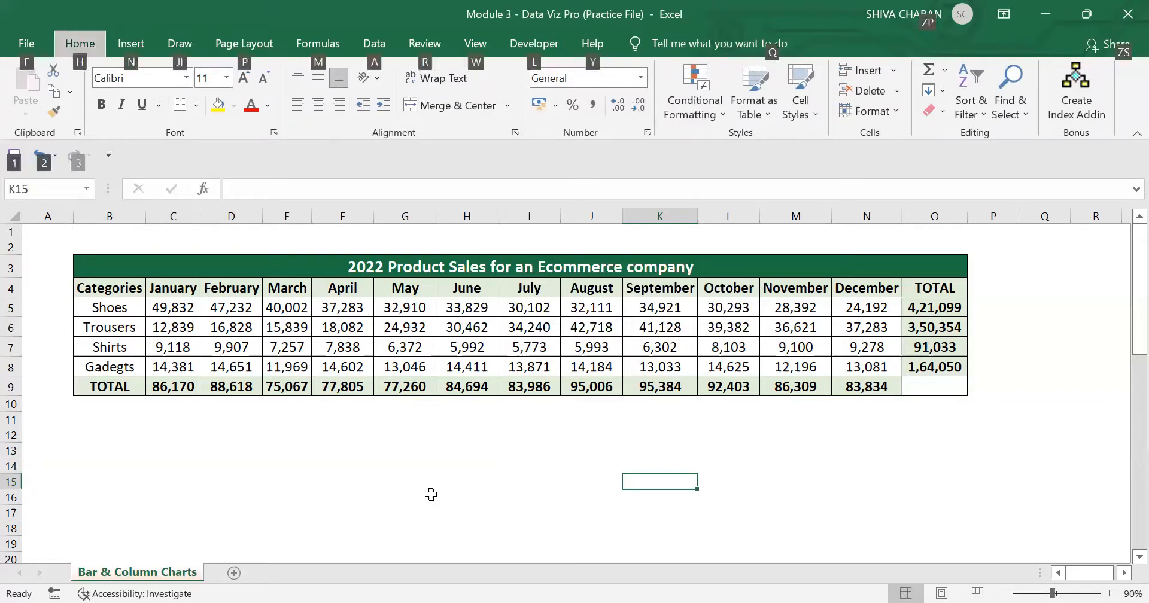
pyautogui.press('n')
pyautogui.press('c')
pyautogui.press('1')
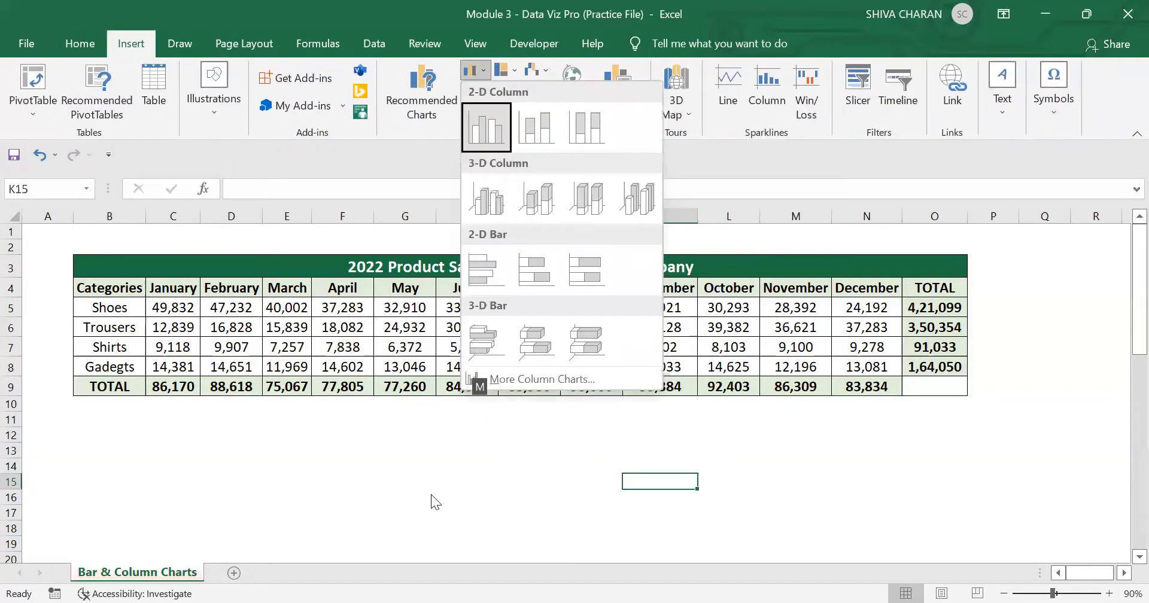
pyautogui.press('Escape')
pyautogui.click(79, 43)
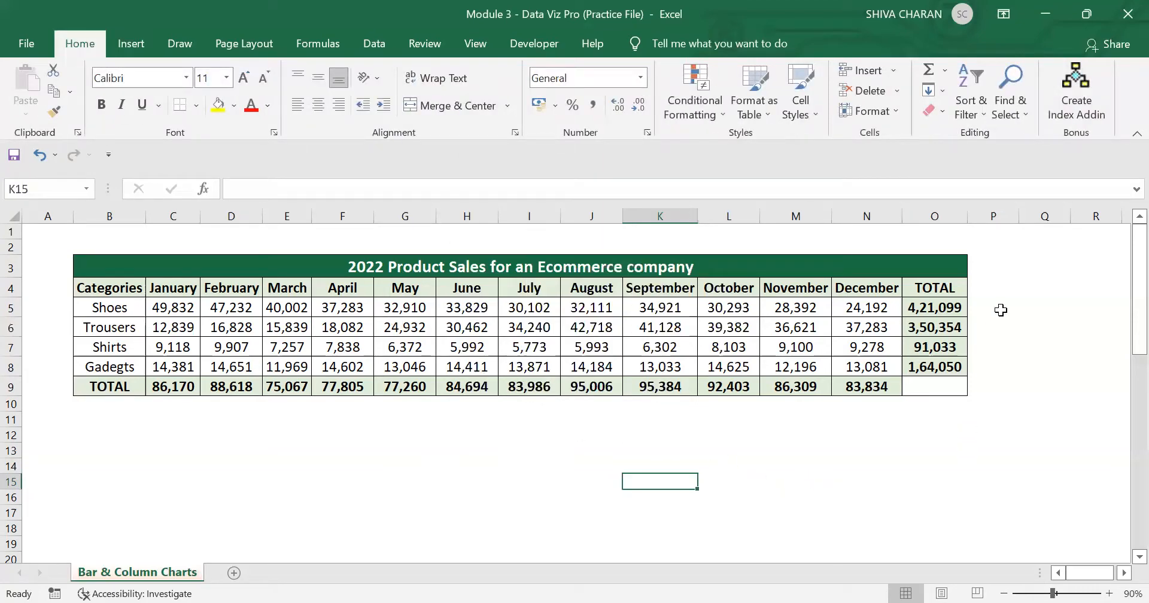
# Step: Enter the note ALT+NC in cell Q3 beside the sales table
pyautogui.click(1015, 264)
pyautogui.click(1043, 267)
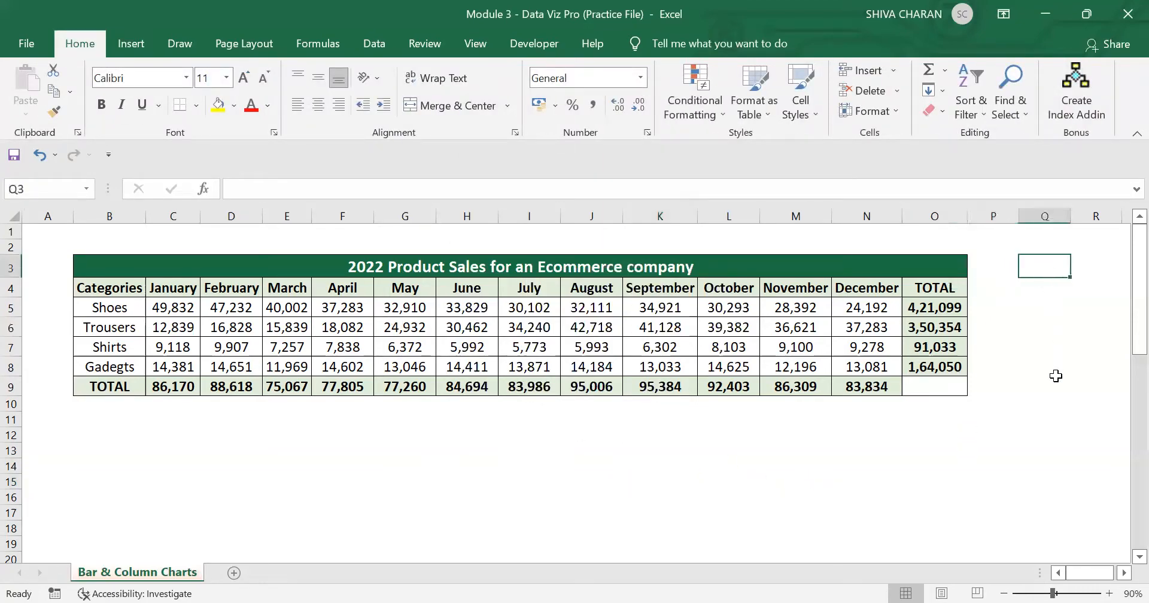
pyautogui.write('ALT+NC')
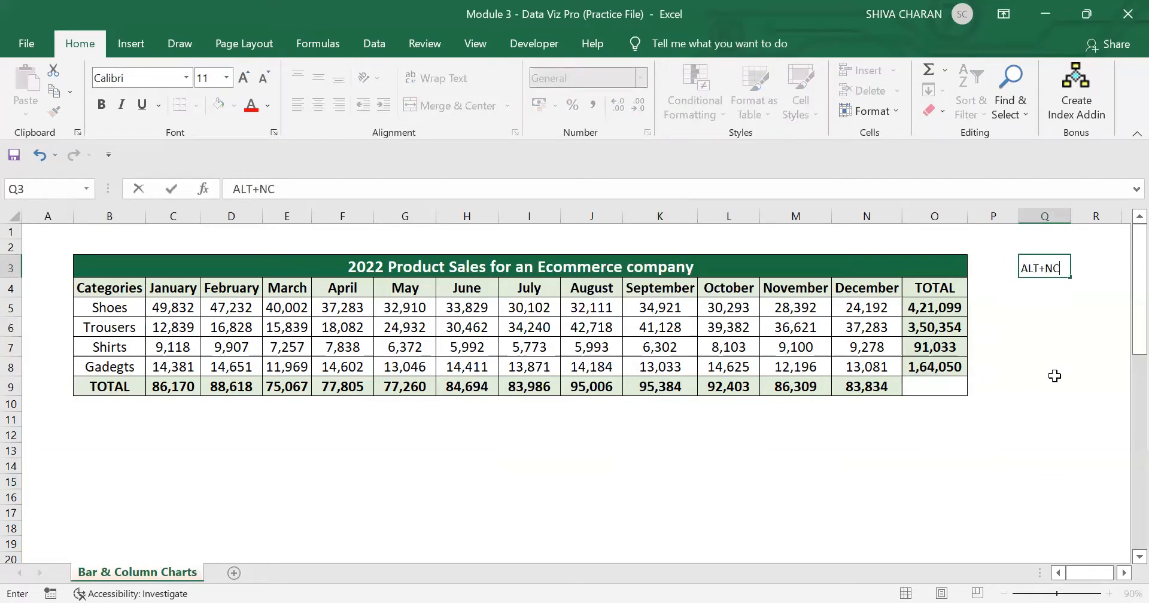
pyautogui.press('Return')
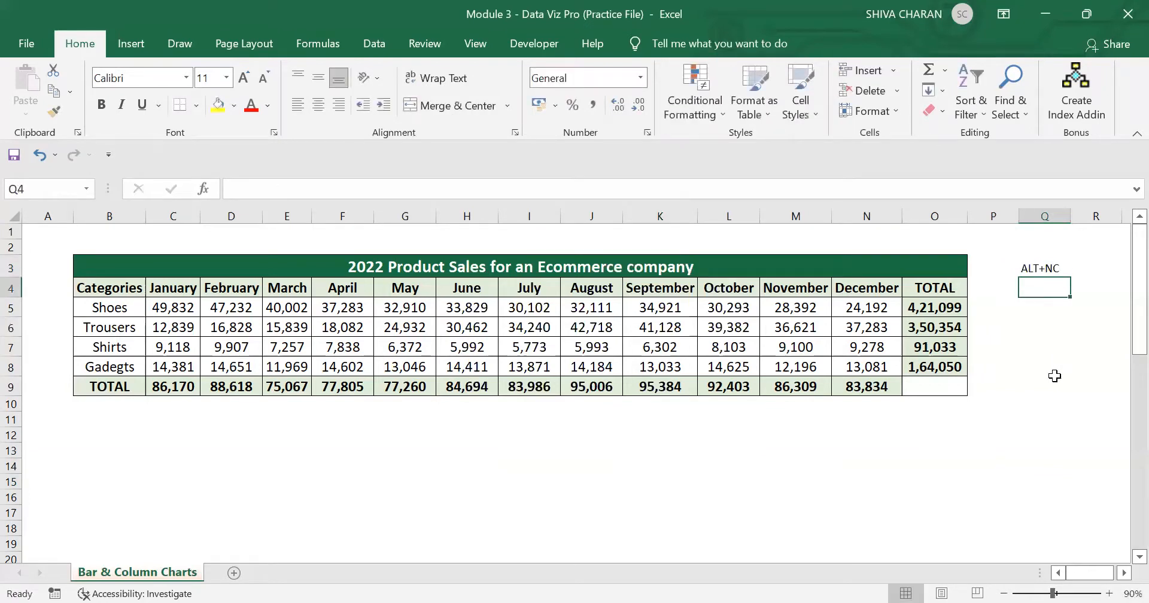
pyautogui.press('Up')
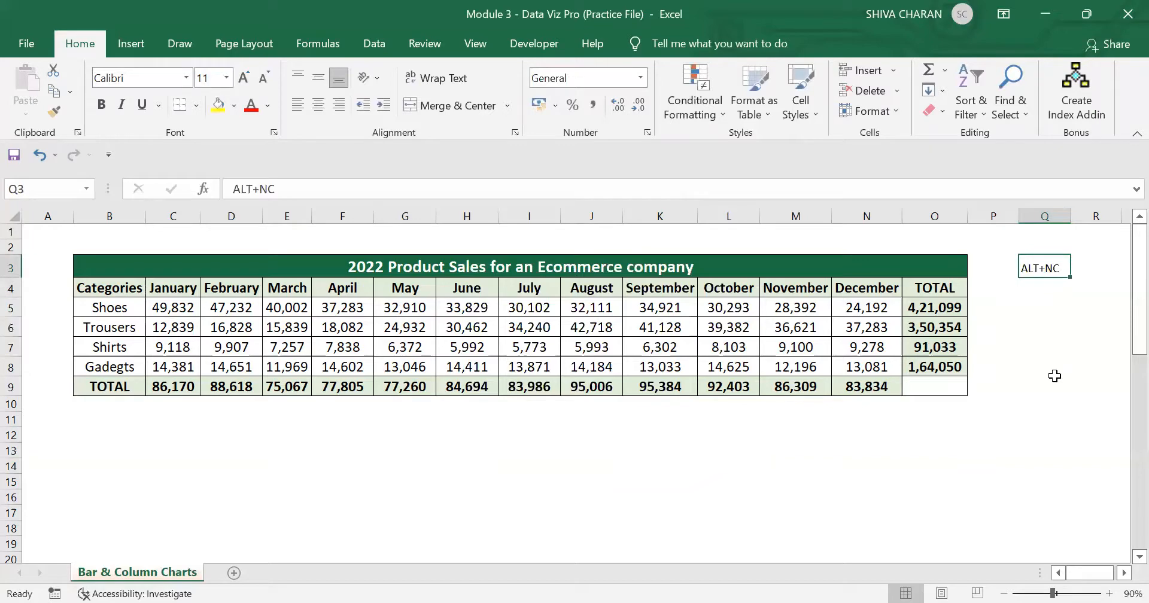
# Step: Test the chart shortcut noted in Q3, without inserting a chart, and return to an empty cell
pyautogui.hotkey('alt', 'n')
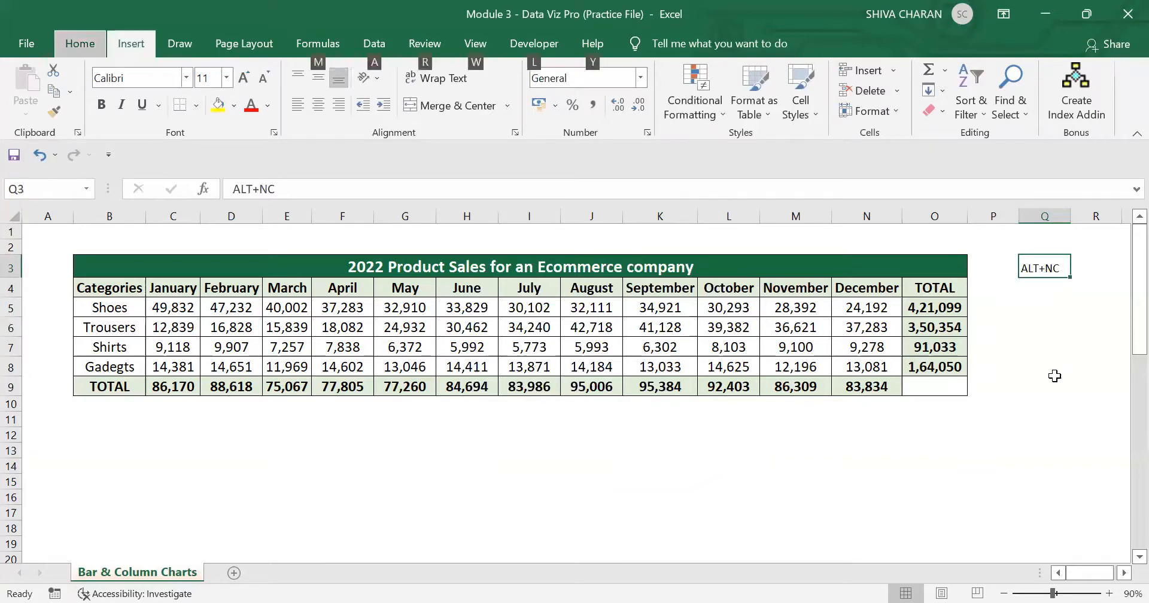
pyautogui.press('c')
pyautogui.press('Escape')
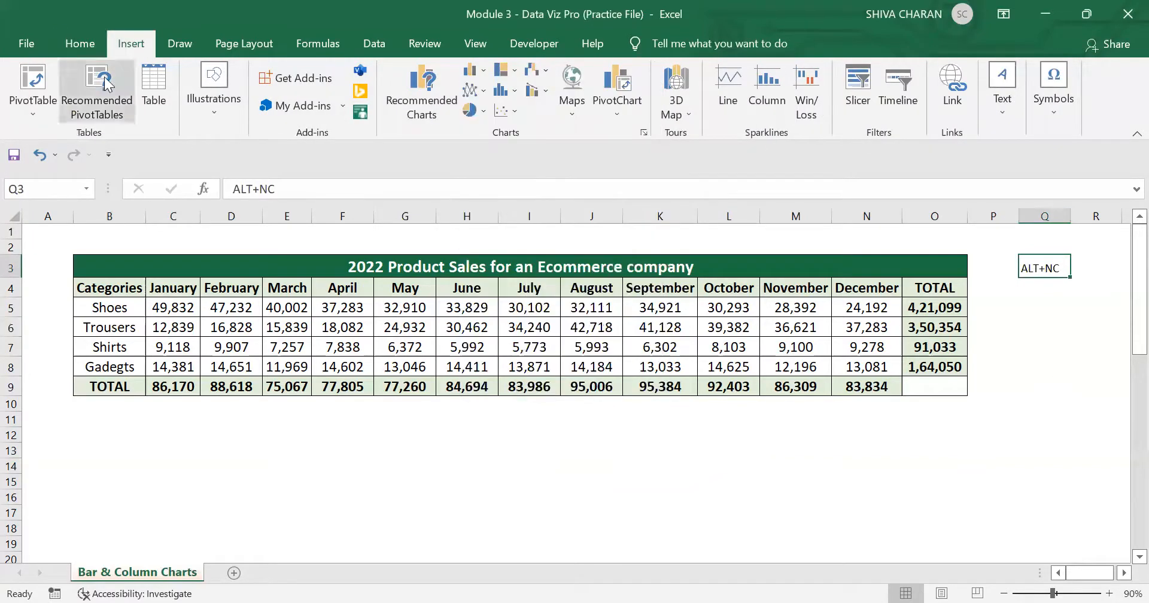
pyautogui.click(83, 44)
pyautogui.click(1057, 418)
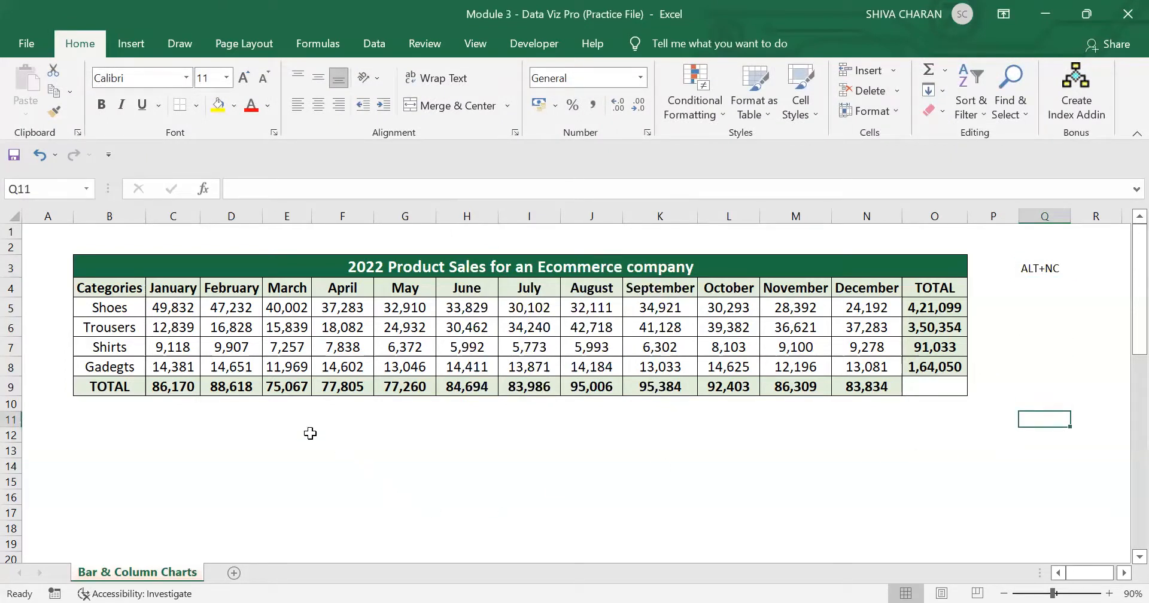
# Step: Select the January to March sales in C4:E8 and view the column and bar chart types without inserting one
pyautogui.moveTo(119, 286); pyautogui.dragTo(176, 310)
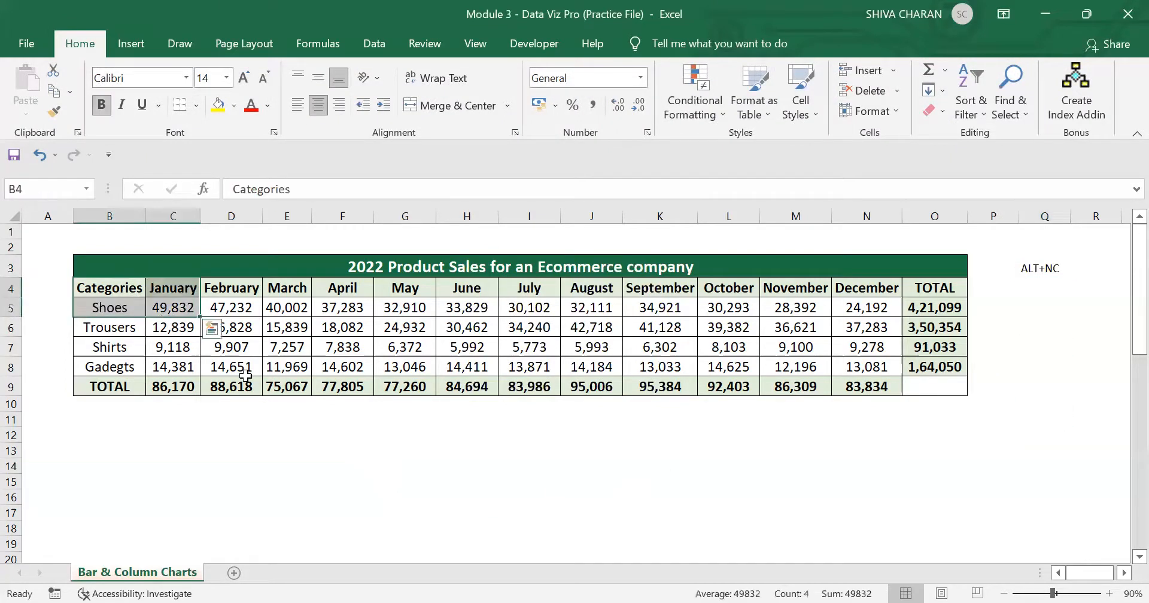
pyautogui.click(294, 450)
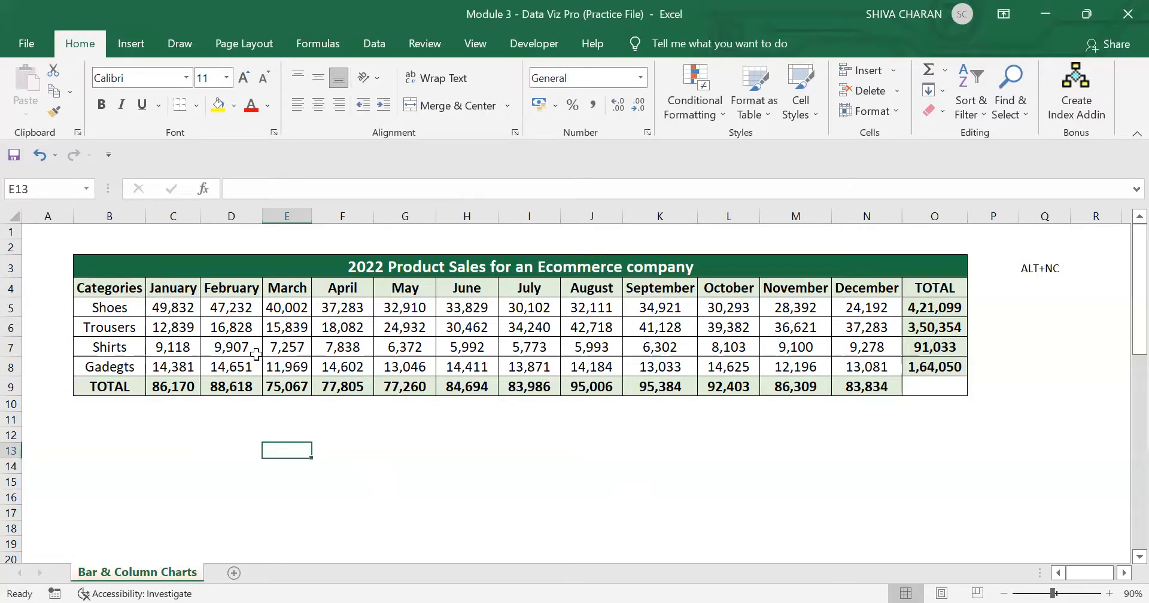
pyautogui.moveTo(156, 287); pyautogui.dragTo(285, 365)
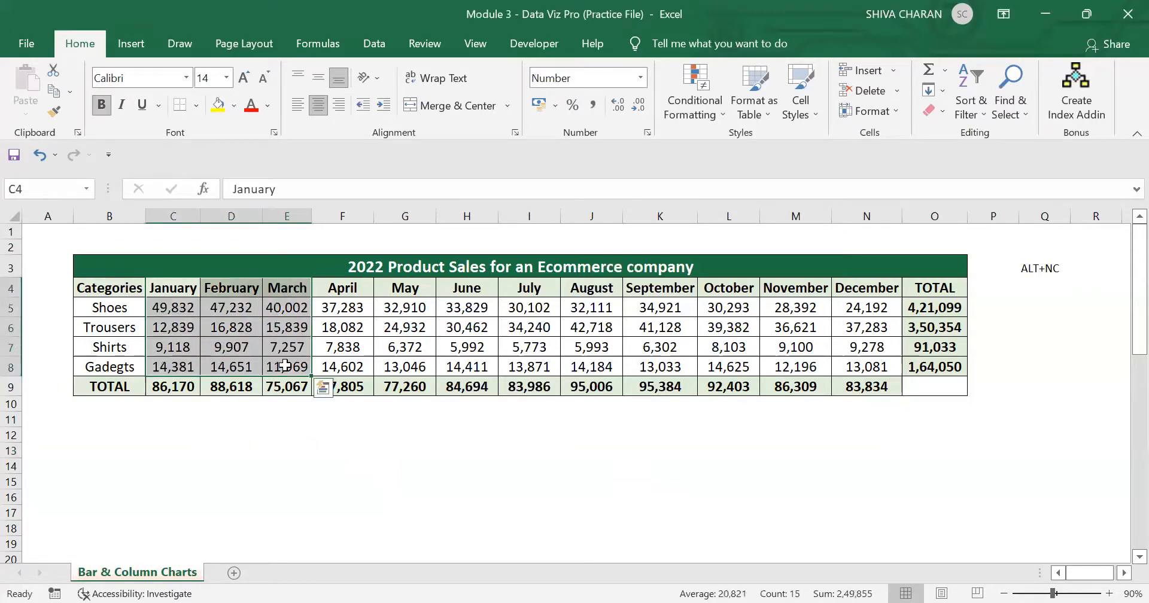
pyautogui.click(131, 43)
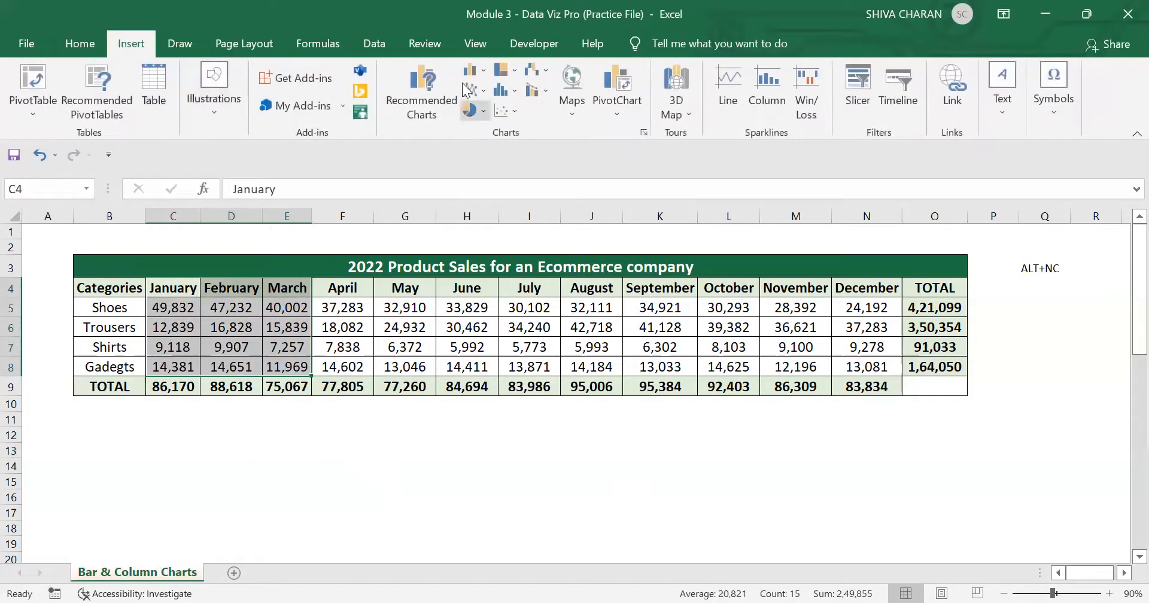
pyautogui.click(472, 70)
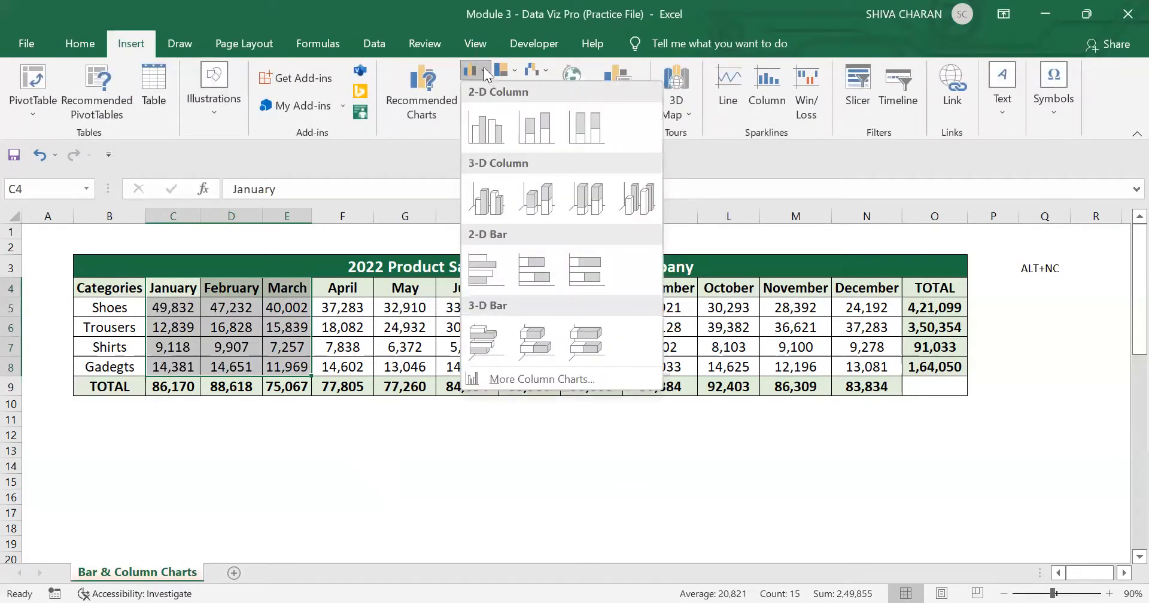
pyautogui.click(346, 466)
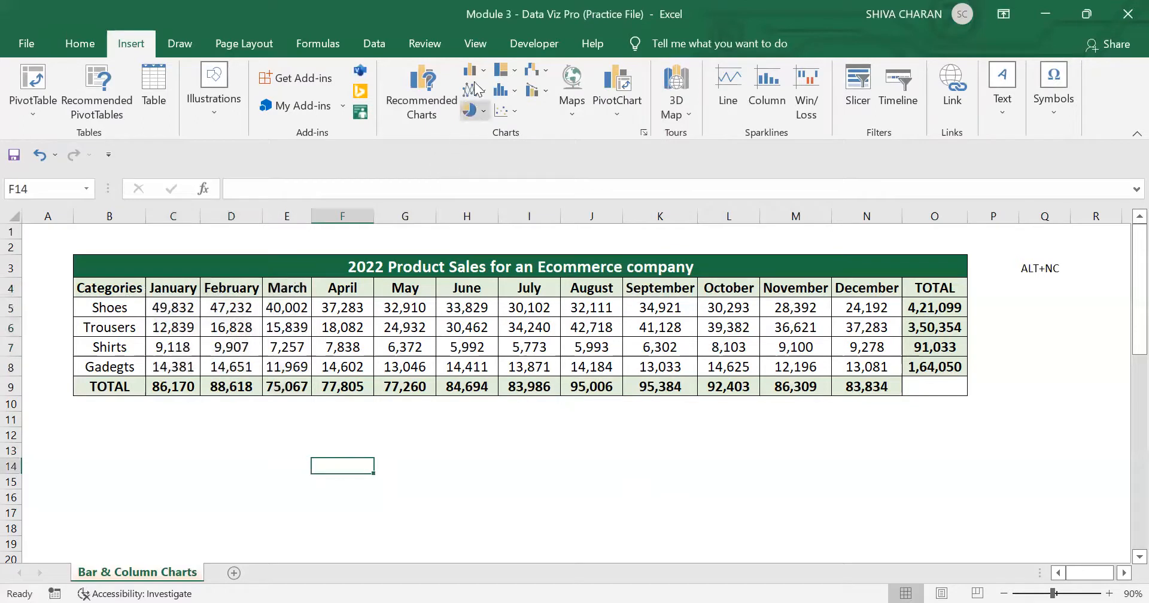
# Step: View the column and bar chart types once more, then close the list without inserting a chart
pyautogui.click(476, 73)
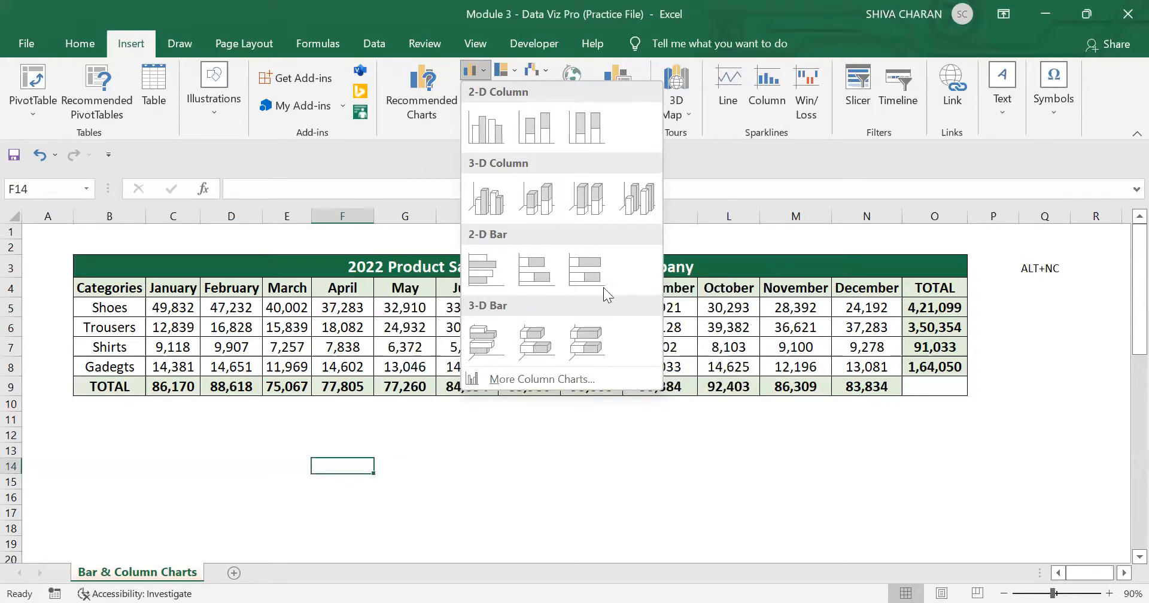
pyautogui.click(273, 436)
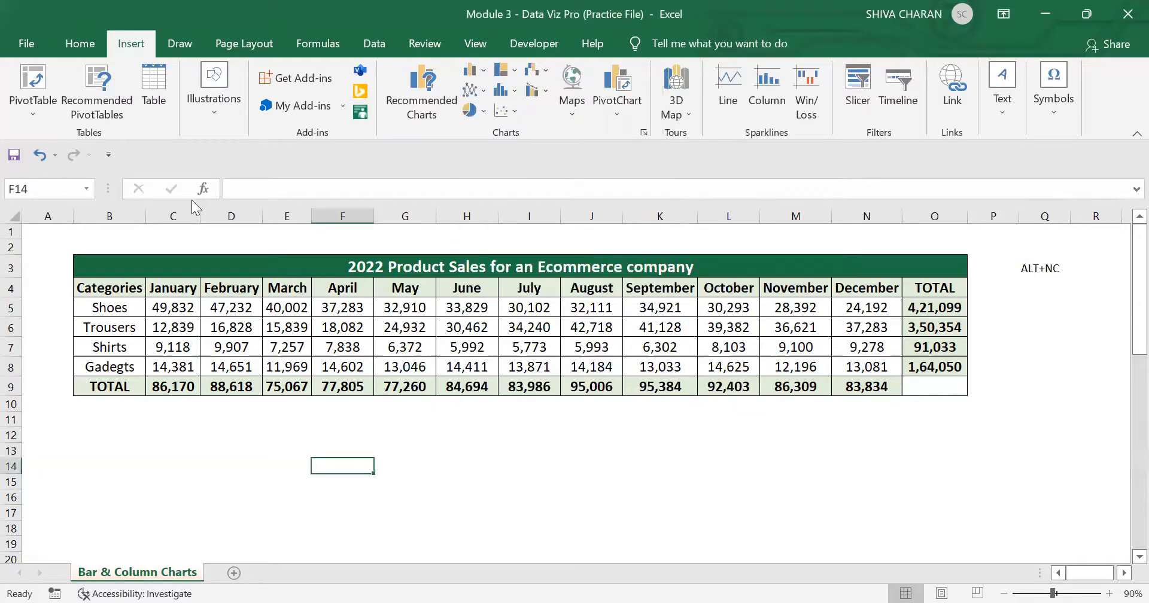
pyautogui.click(96, 43)
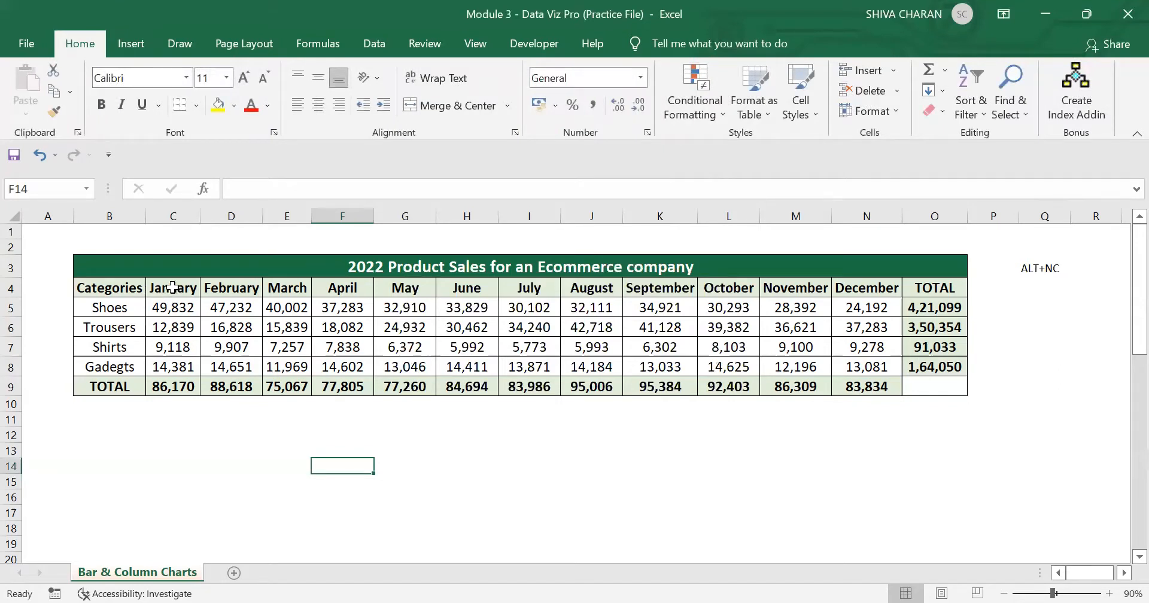
# Step: Insert a clustered column chart from the January to March sales in C4:E8 and move it over the July to December columns
pyautogui.moveTo(172, 288); pyautogui.dragTo(306, 361)
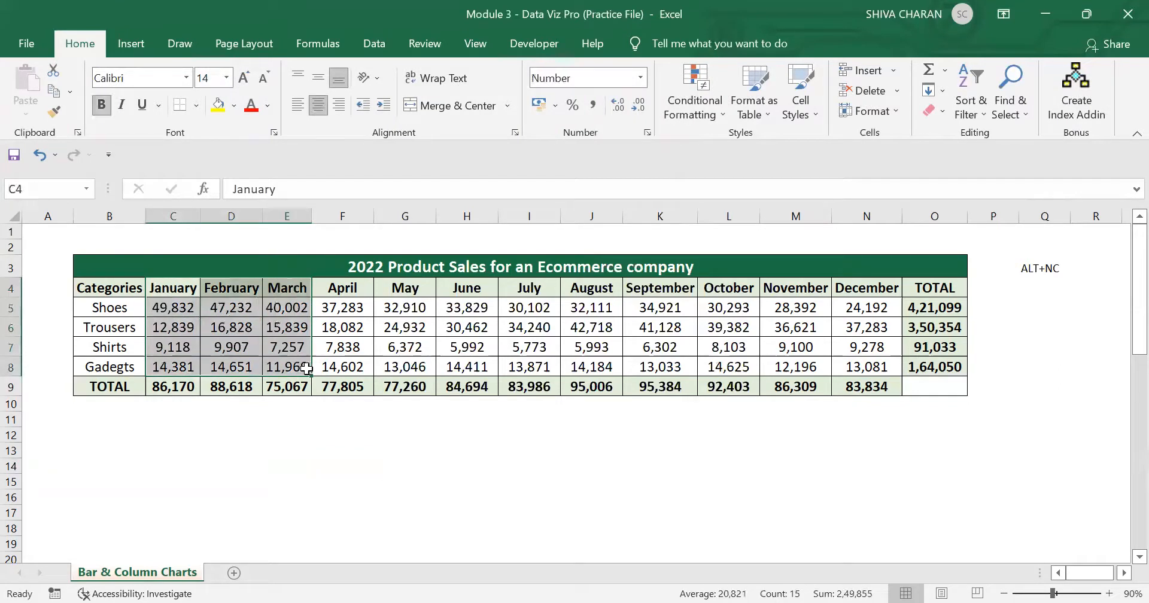
pyautogui.click(139, 49)
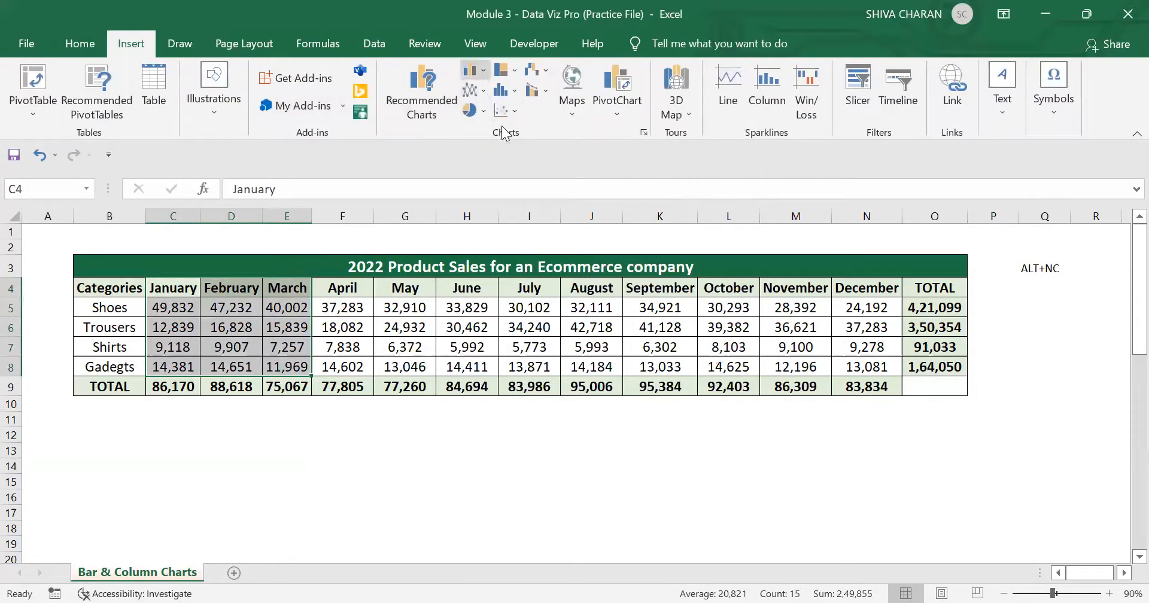
pyautogui.hotkey('alt', 'n')
pyautogui.press('c')
pyautogui.press('Return')
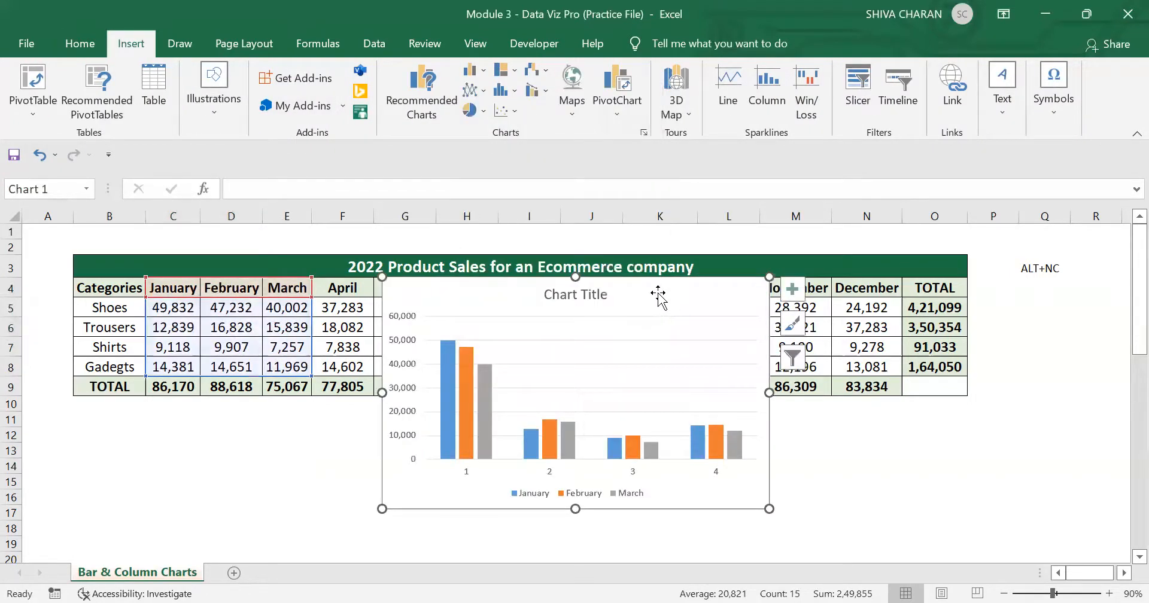
pyautogui.moveTo(659, 300); pyautogui.dragTo(769, 276)
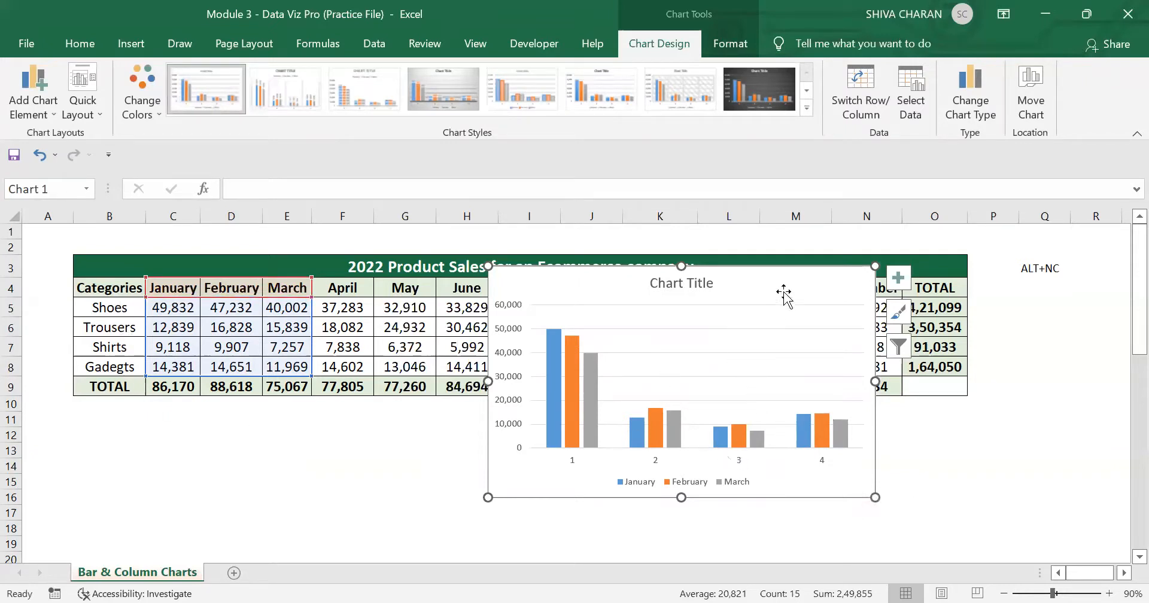
pyautogui.moveTo(781, 277); pyautogui.dragTo(790, 290)
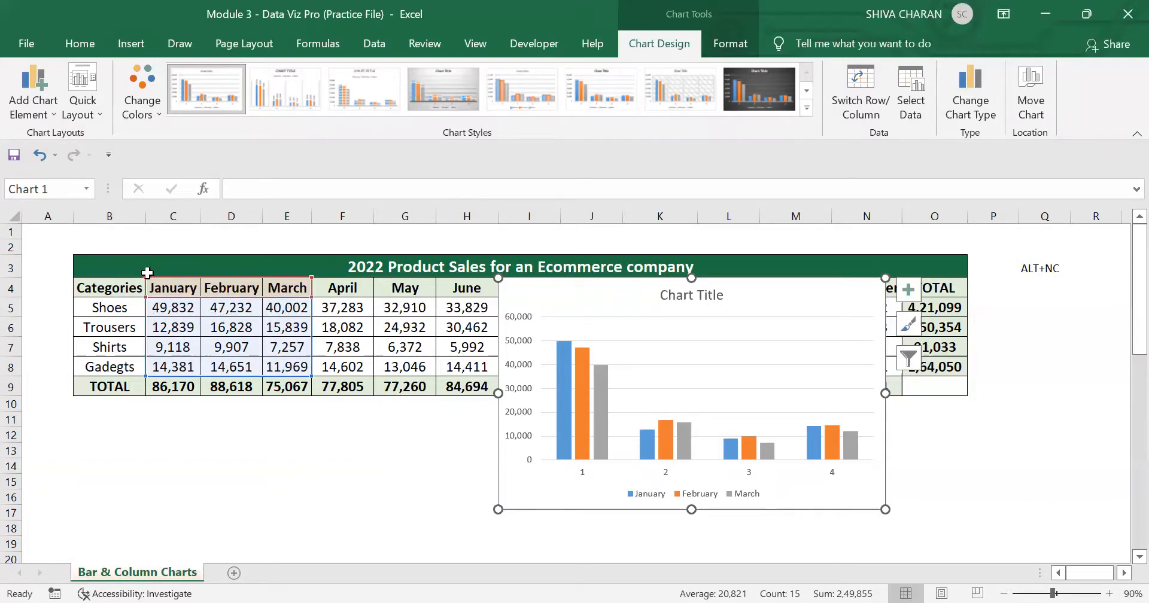
# Step: Try to extend the column chart's data range to the Categories column, then delete the chart
pyautogui.moveTo(116, 271); pyautogui.dragTo(96, 289)
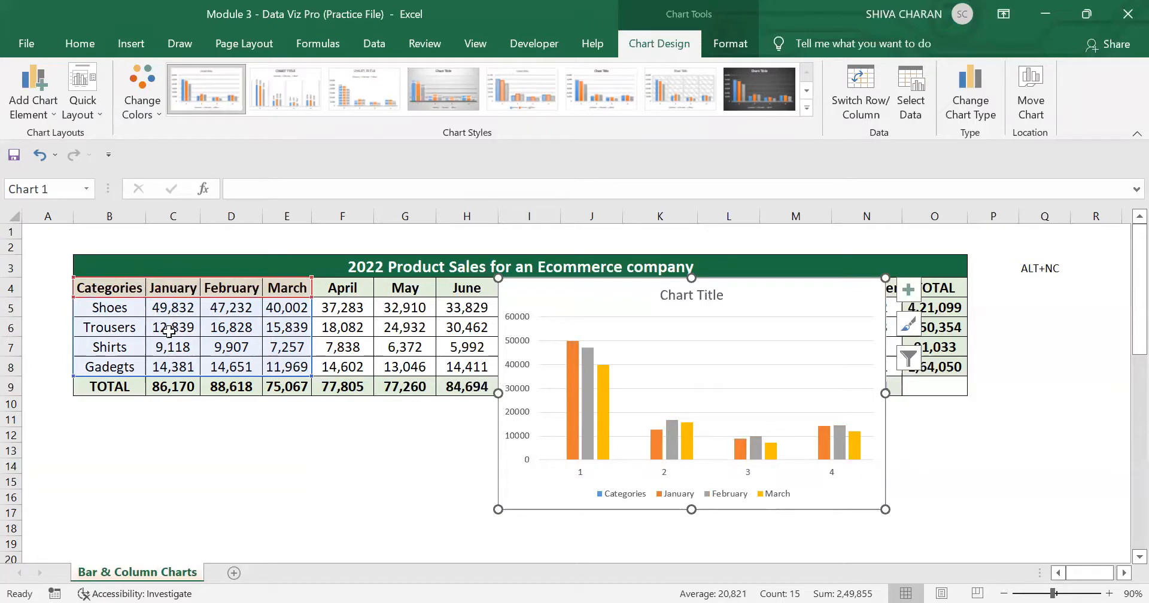
pyautogui.moveTo(84, 299); pyautogui.dragTo(136, 305)
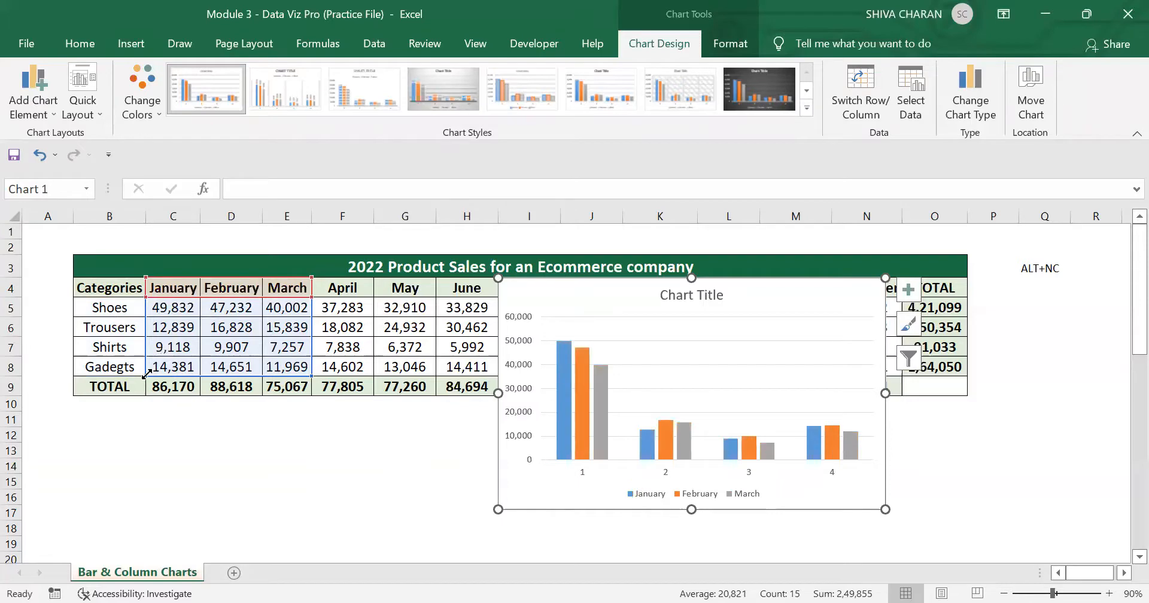
pyautogui.moveTo(147, 375); pyautogui.dragTo(121, 377)
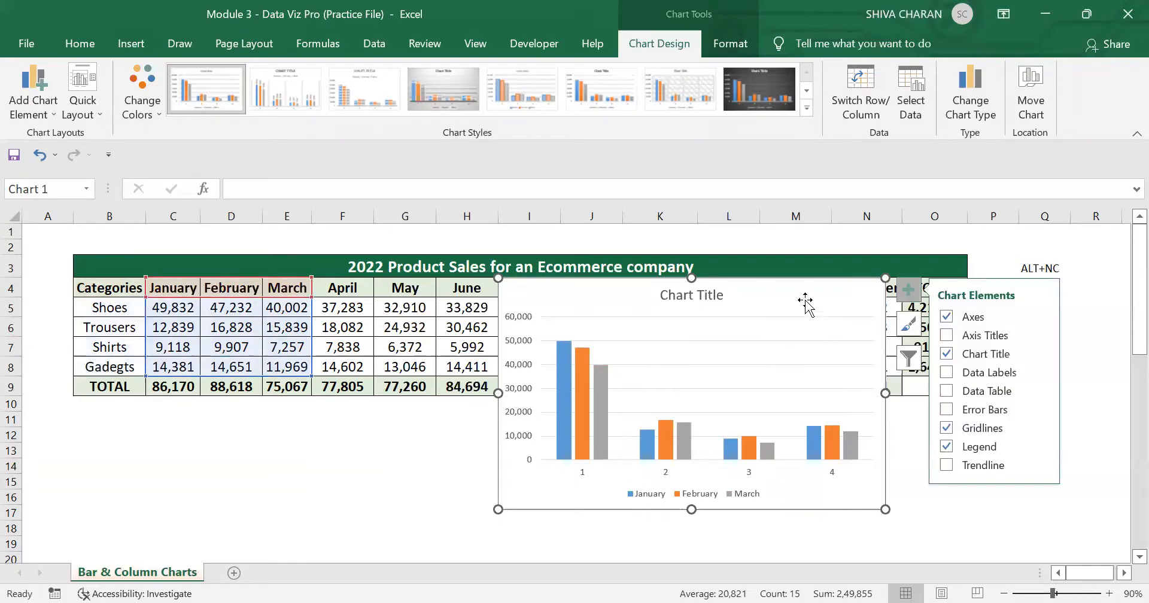
pyautogui.press('Delete')
pyautogui.click(342, 481)
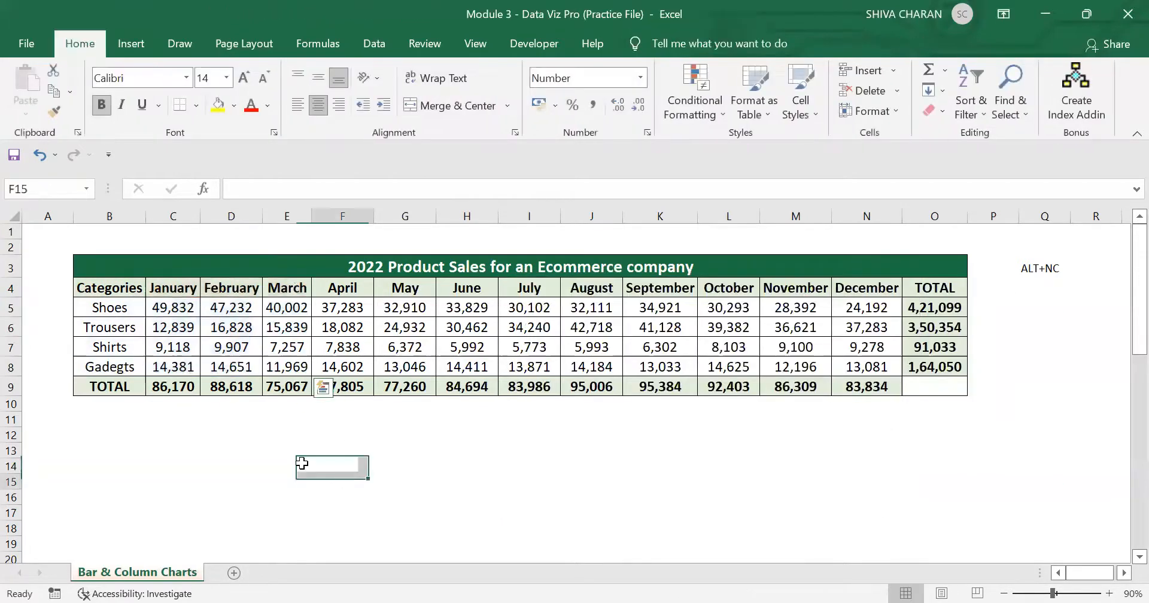
# Step: Insert a 2-D clustered column chart from B4:E8, including the category names, and place it directly below the sales table
pyautogui.moveTo(93, 292); pyautogui.dragTo(292, 368)
pyautogui.click(127, 36)
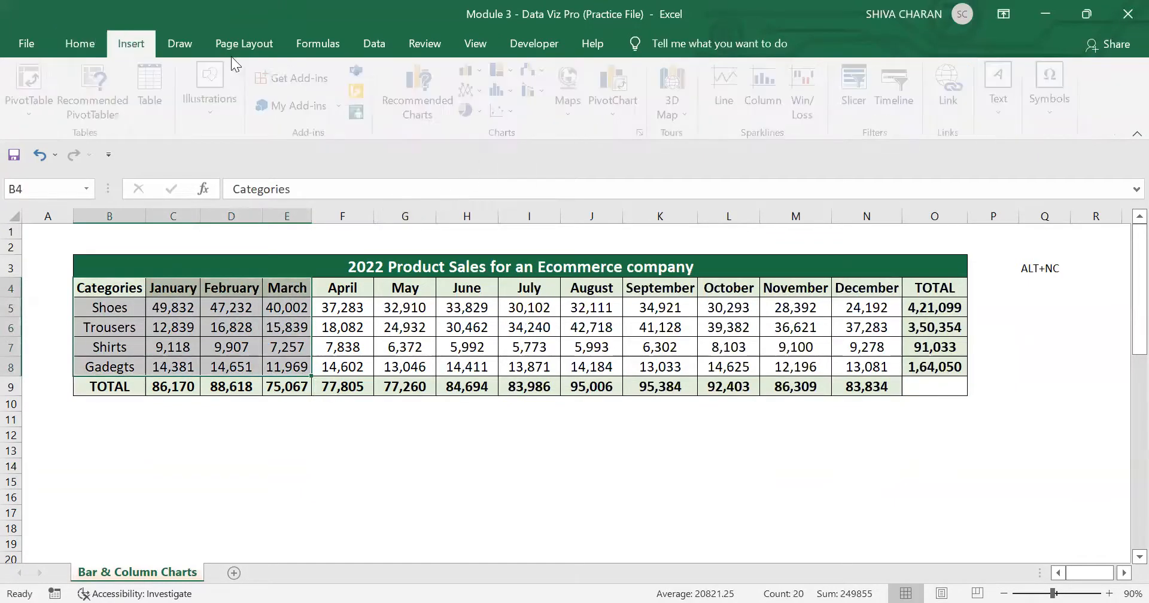
pyautogui.click(479, 73)
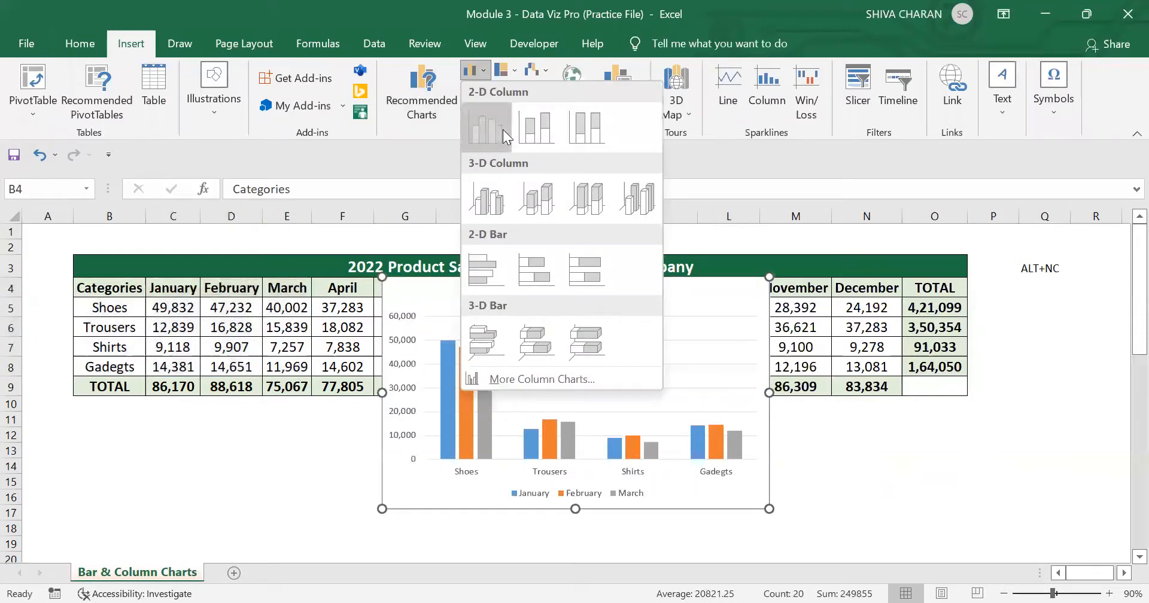
pyautogui.click(503, 129)
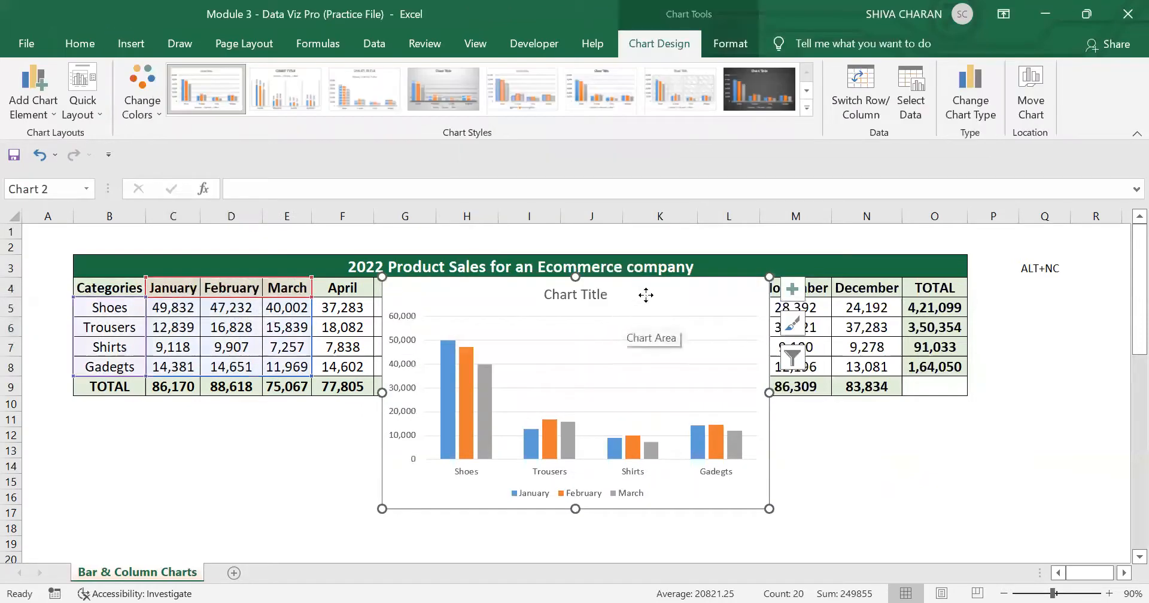
pyautogui.moveTo(649, 297); pyautogui.dragTo(326, 427)
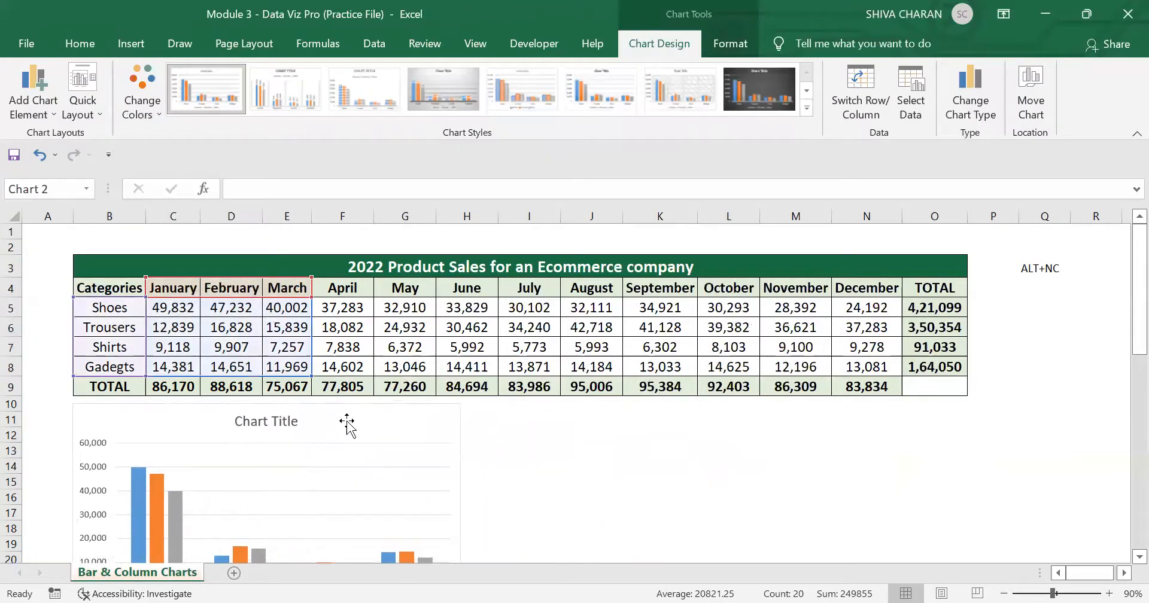
pyautogui.scroll(-2, 680, 482)
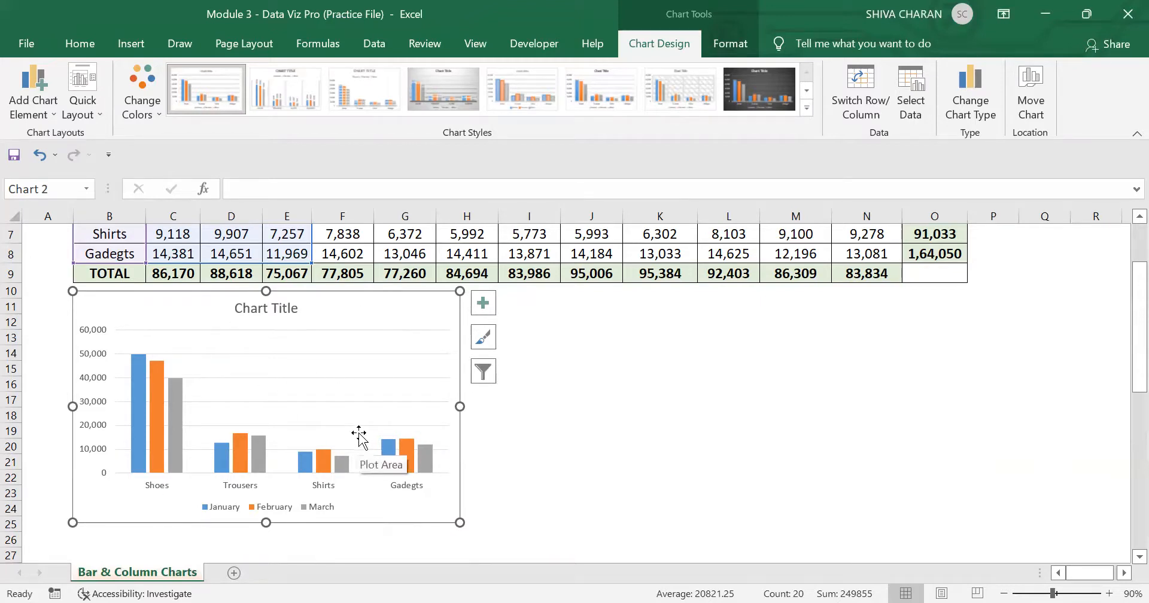
pyautogui.scroll(2, 359, 435)
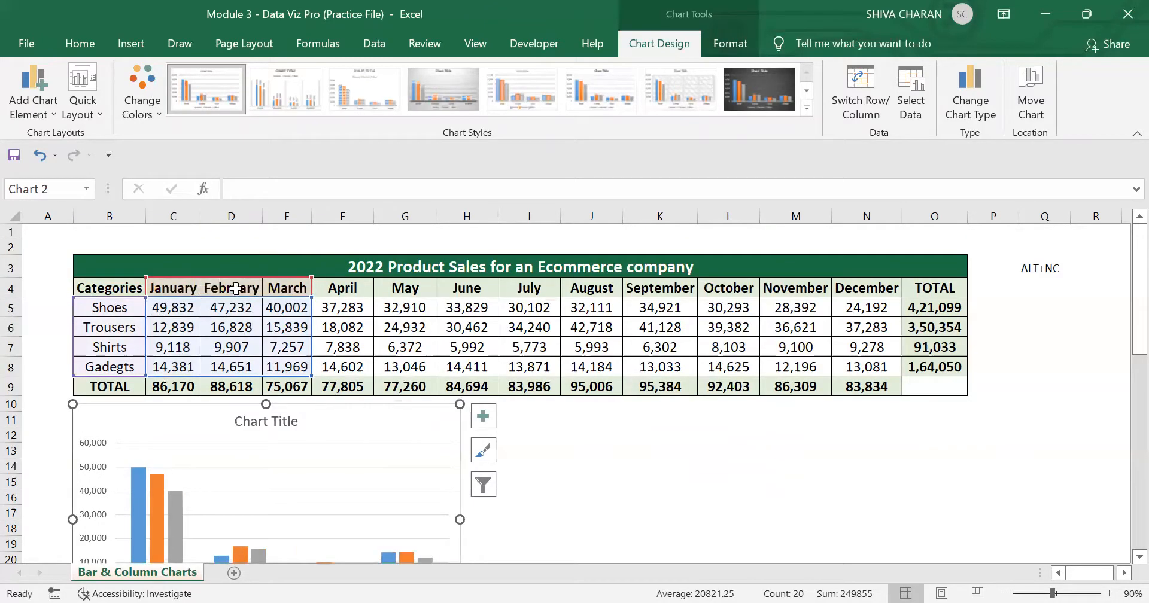
# Step: Insert a 2-D clustered bar chart from B4:E8 and place it beside the column chart below the table
pyautogui.click(582, 422)
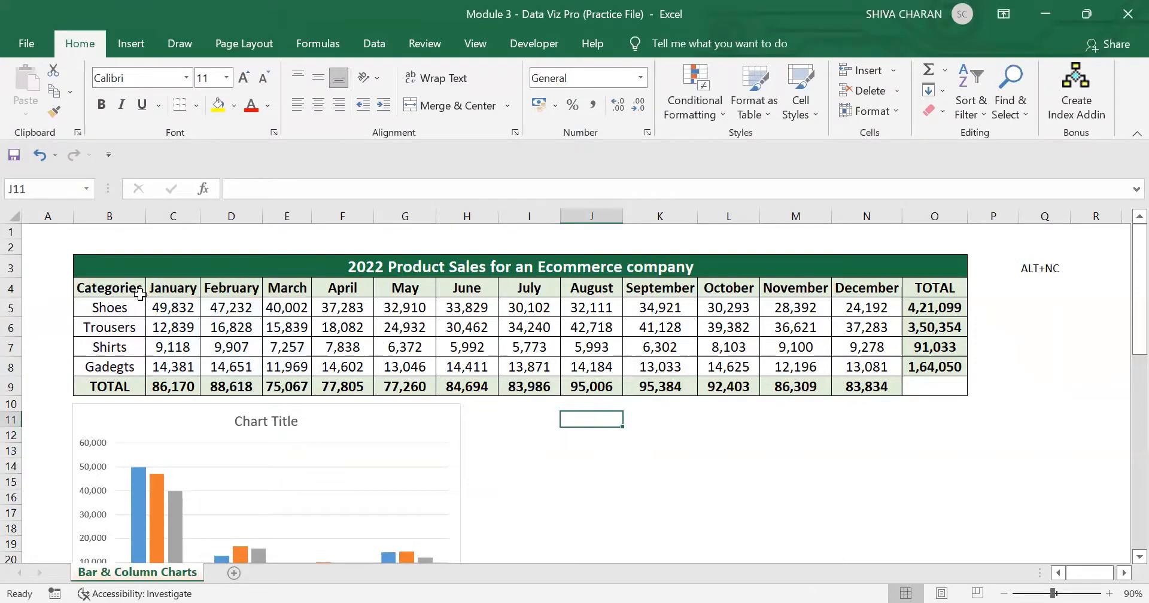
pyautogui.moveTo(139, 294); pyautogui.dragTo(301, 366)
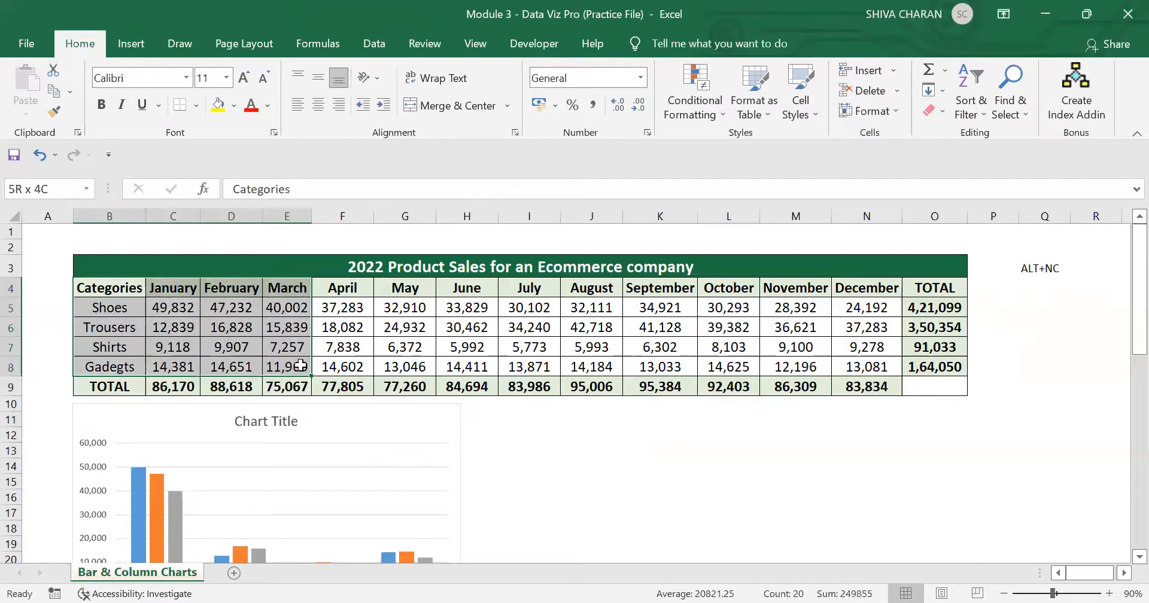
pyautogui.click(140, 45)
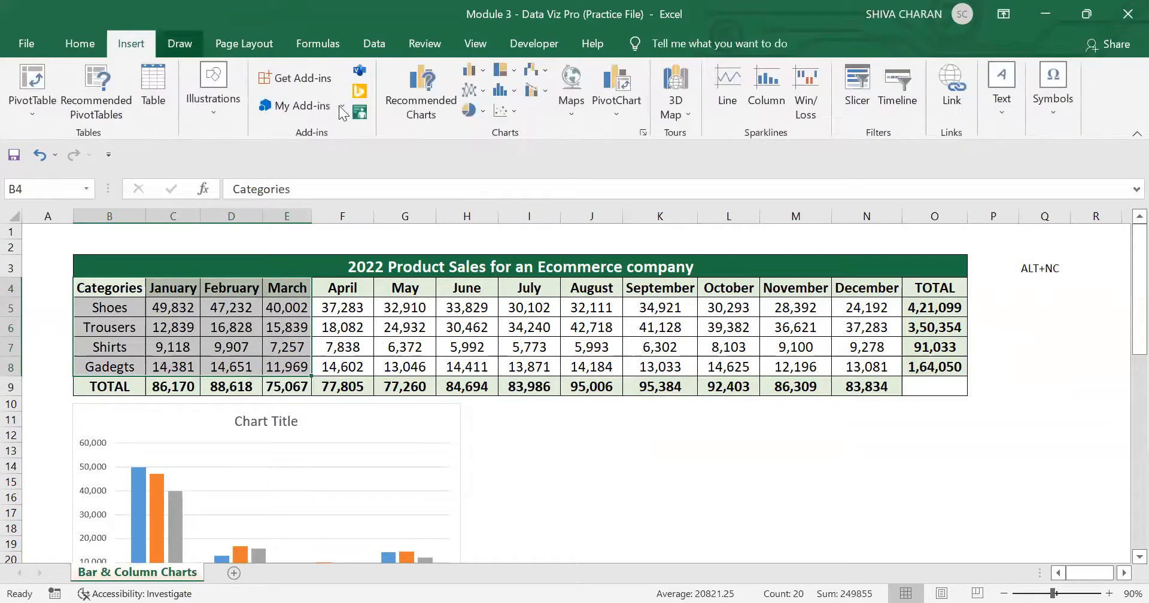
pyautogui.click(475, 74)
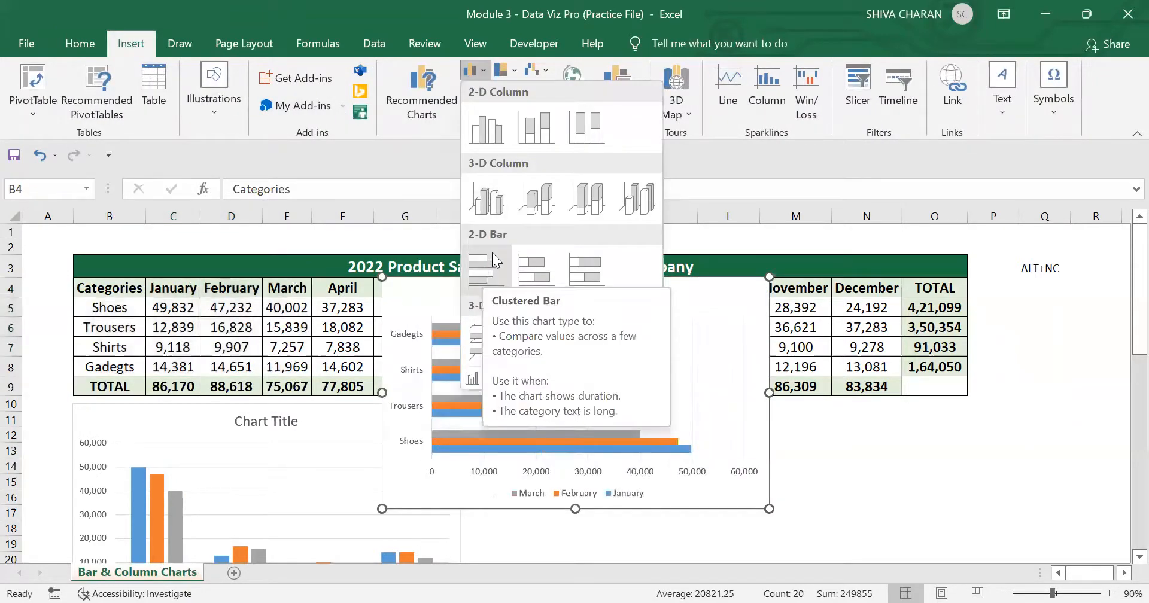
pyautogui.click(489, 272)
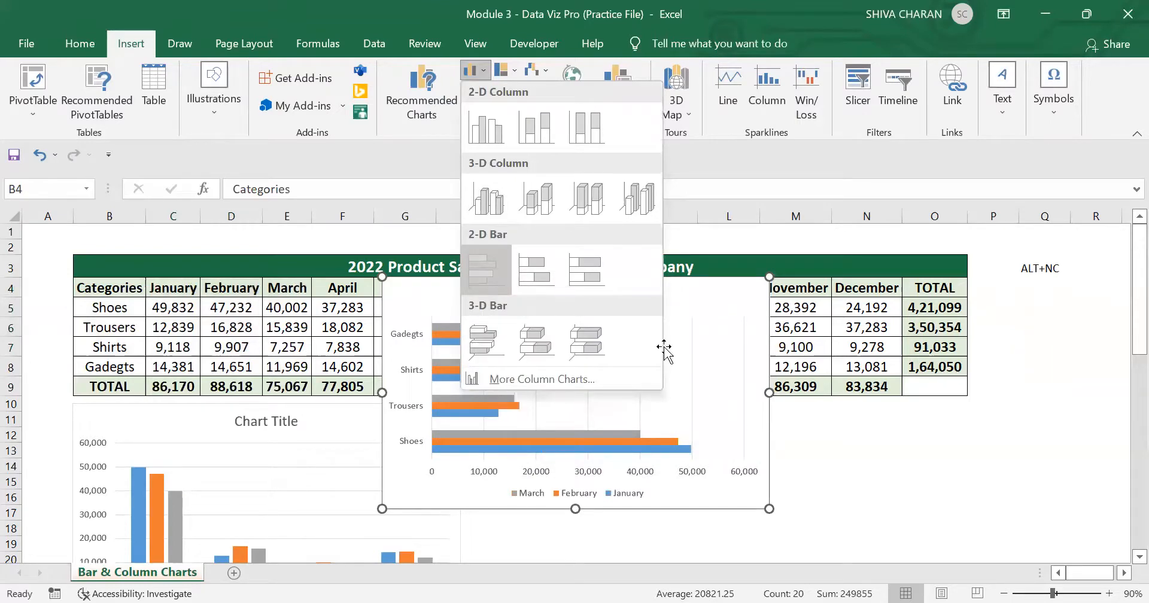
pyautogui.moveTo(651, 299); pyautogui.dragTo(770, 425)
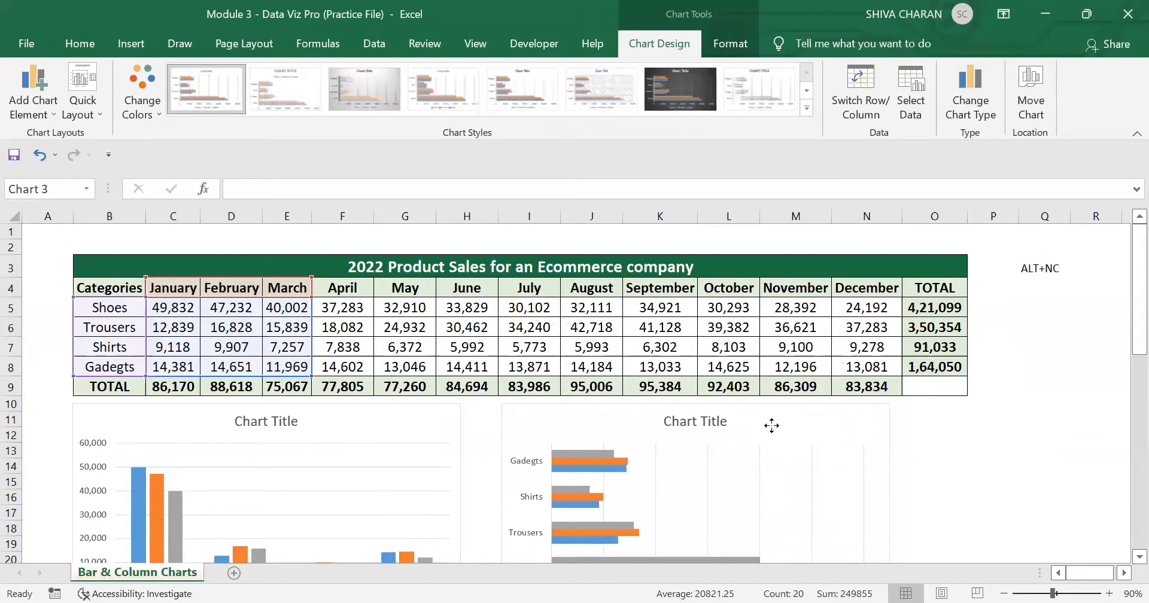
# Step: Compare the clustered column and clustered bar charts, examining how each lays out its bars, categories and value axis
pyautogui.moveTo(1138, 312); pyautogui.dragTo(1121, 350)
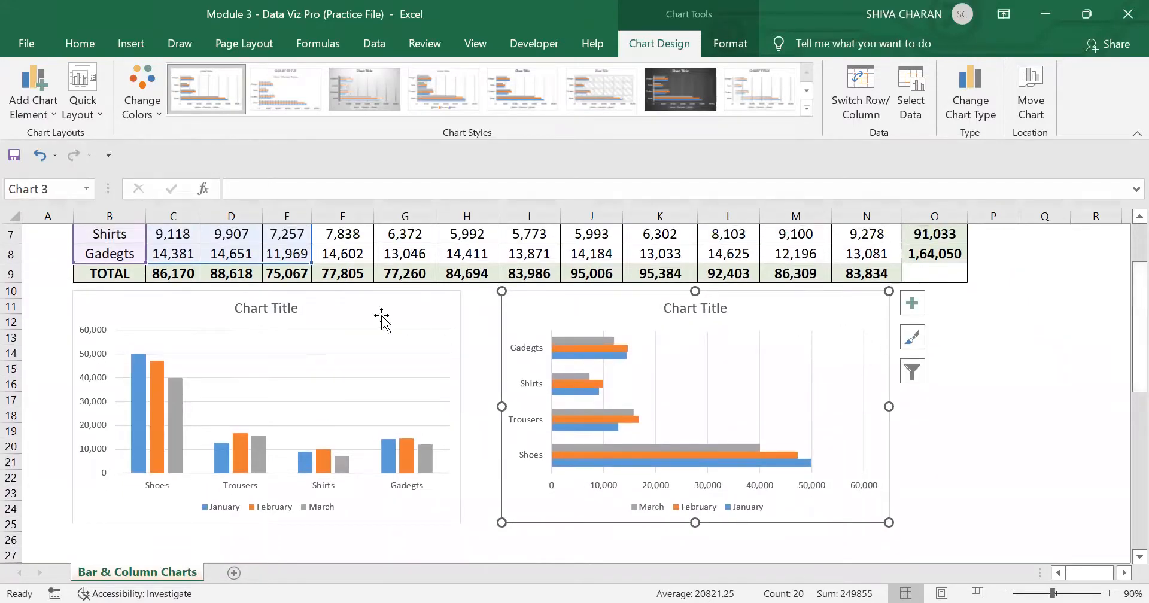
pyautogui.click(380, 316)
pyautogui.click(760, 303)
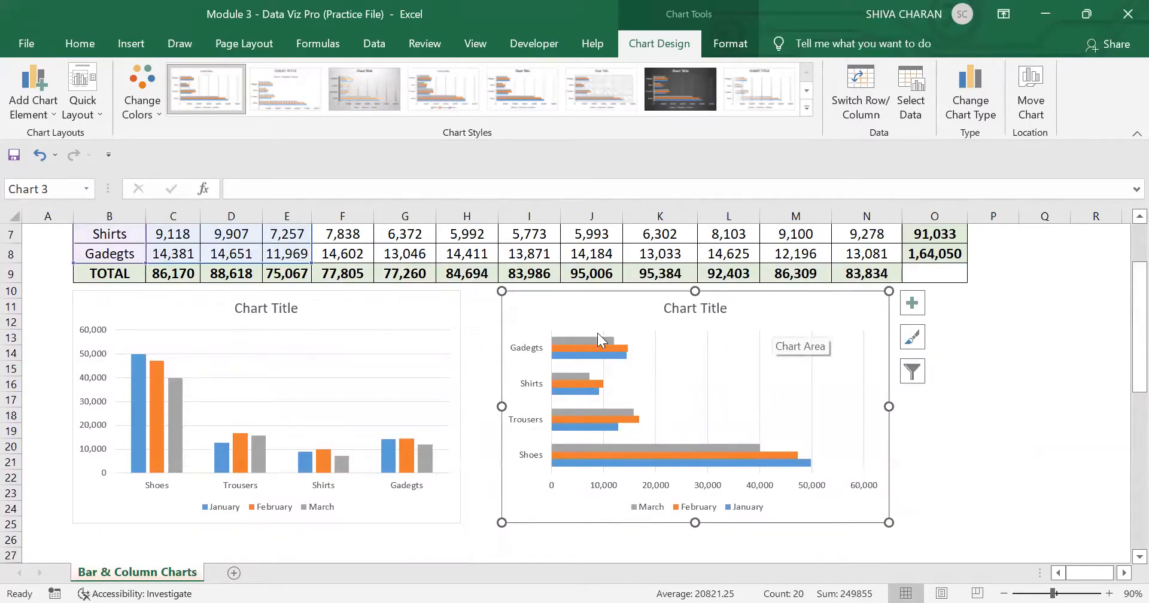
pyautogui.click(418, 310)
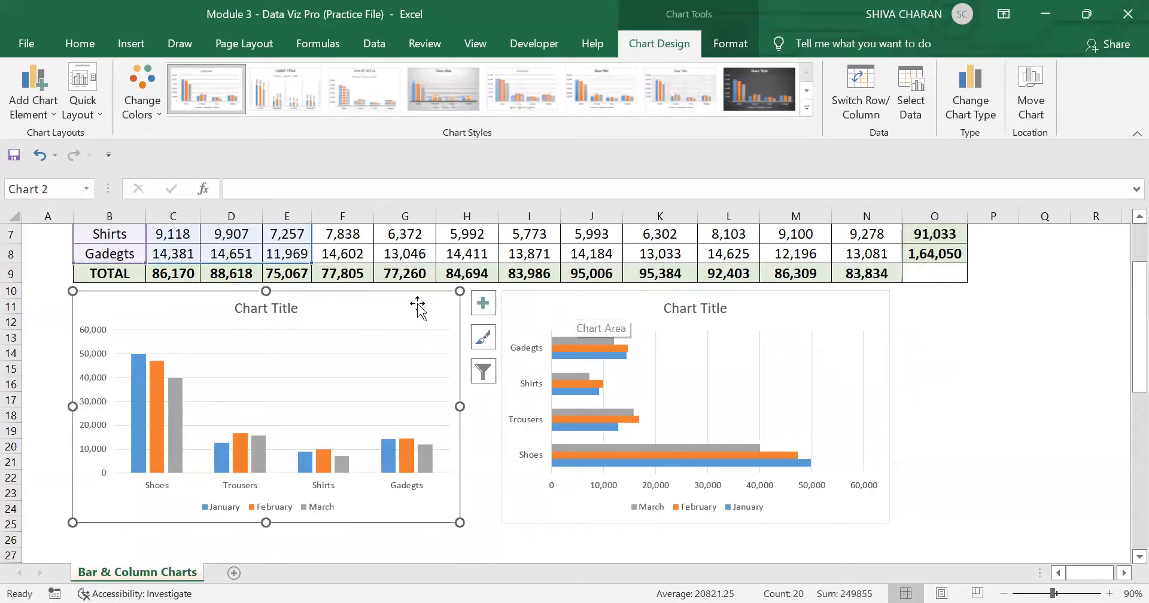
pyautogui.click(557, 307)
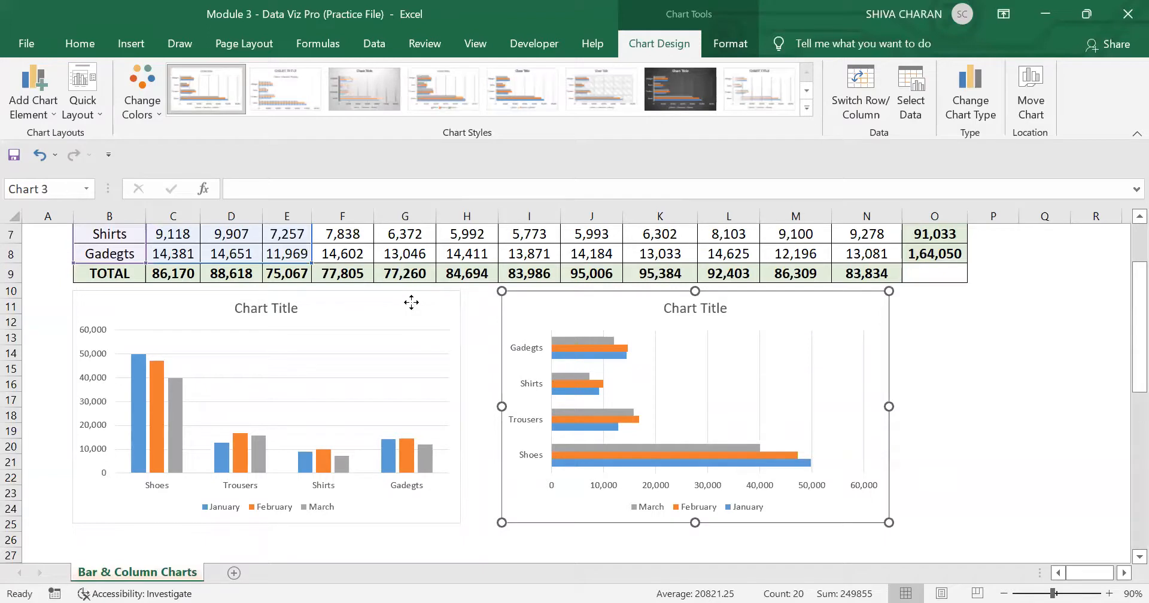
pyautogui.click(411, 302)
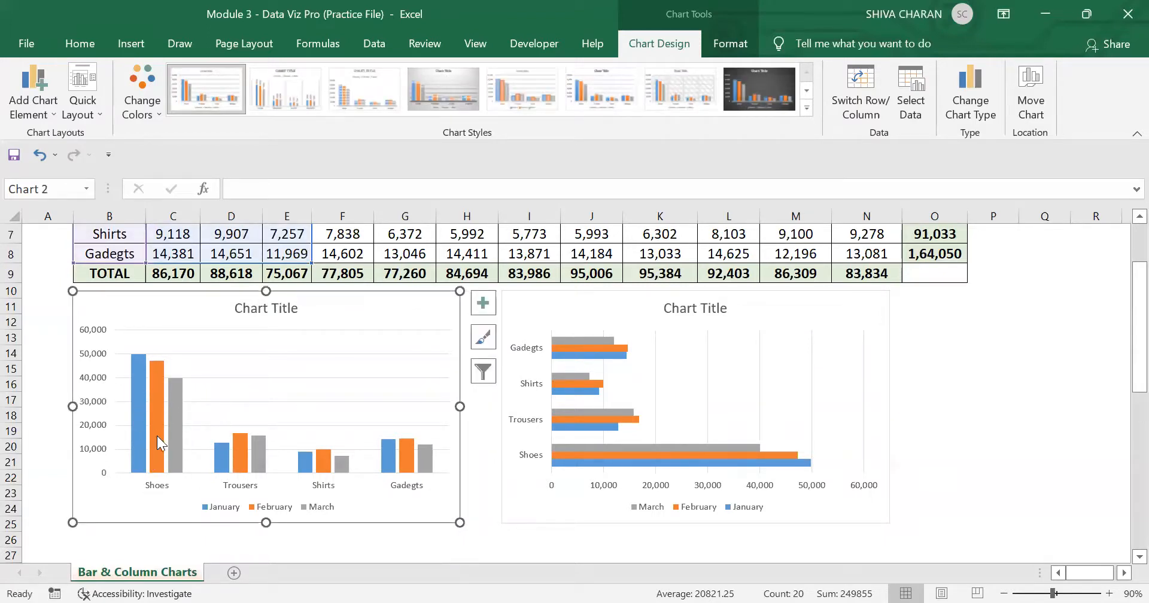
pyautogui.moveTo(174, 405)
pyautogui.click(549, 309)
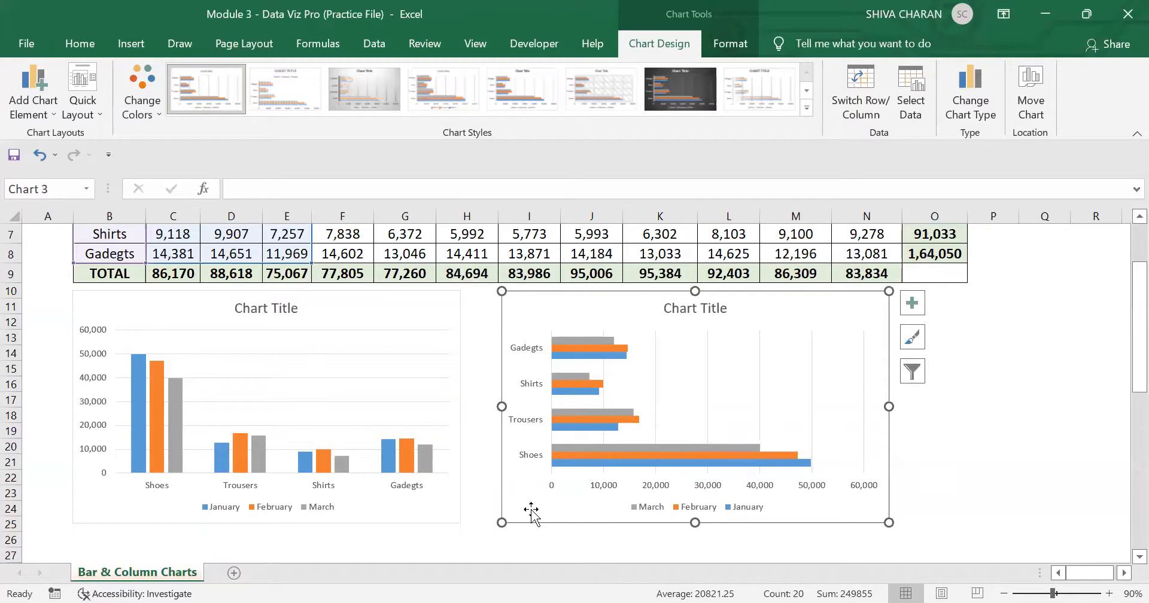
pyautogui.click(389, 515)
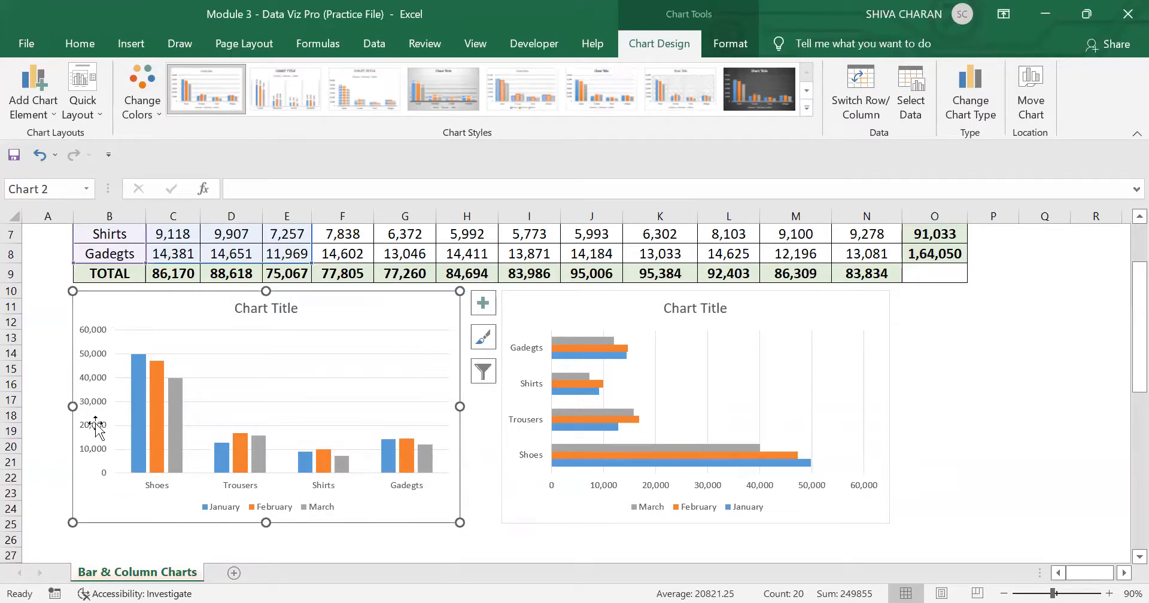
pyautogui.keyDown('ctrl'); pyautogui.click(525, 501); pyautogui.keyUp('ctrl')
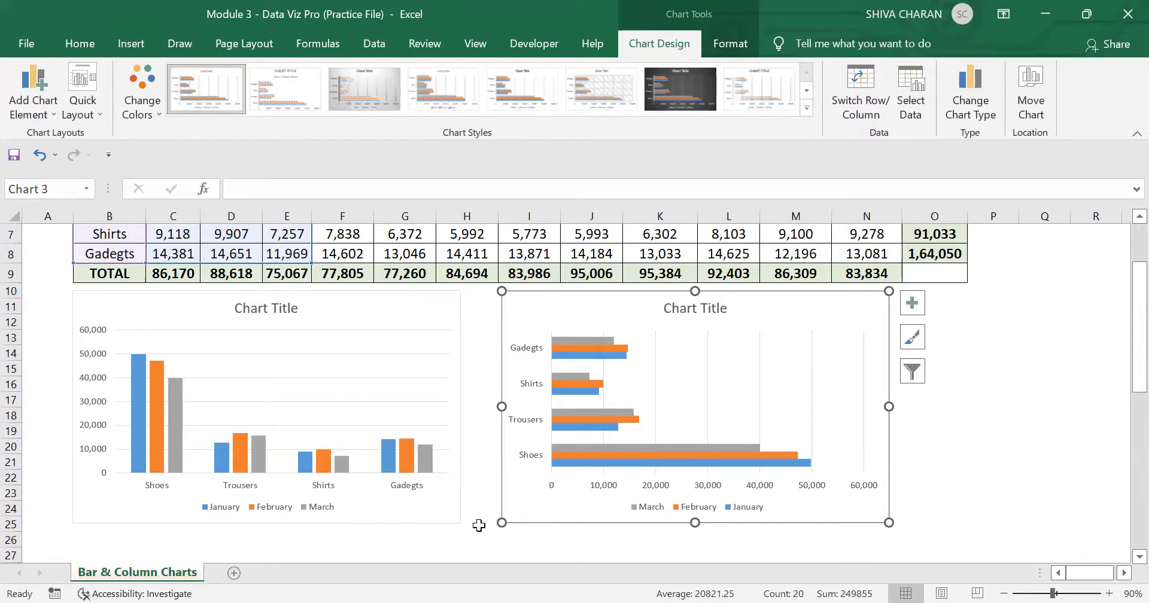
pyautogui.click(469, 501)
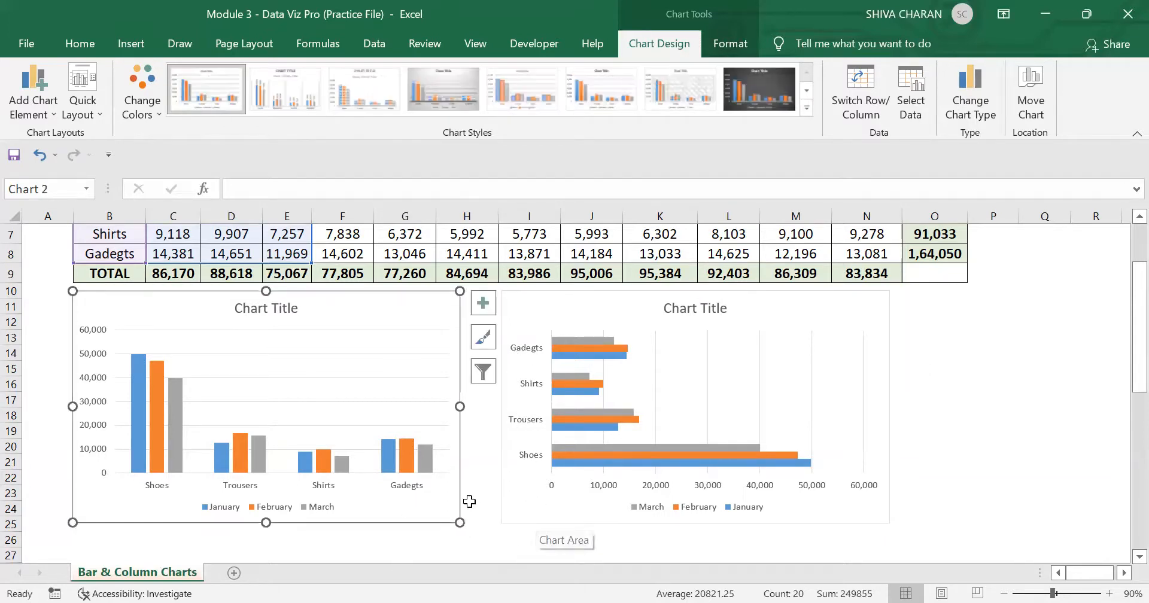
pyautogui.click(524, 518)
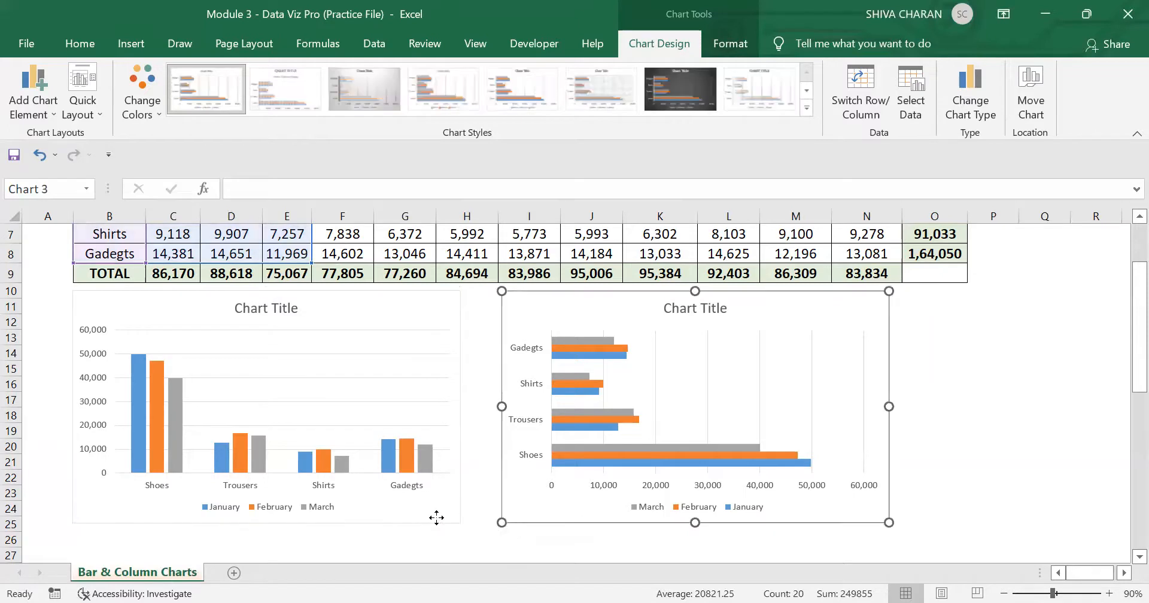
pyautogui.click(1012, 510)
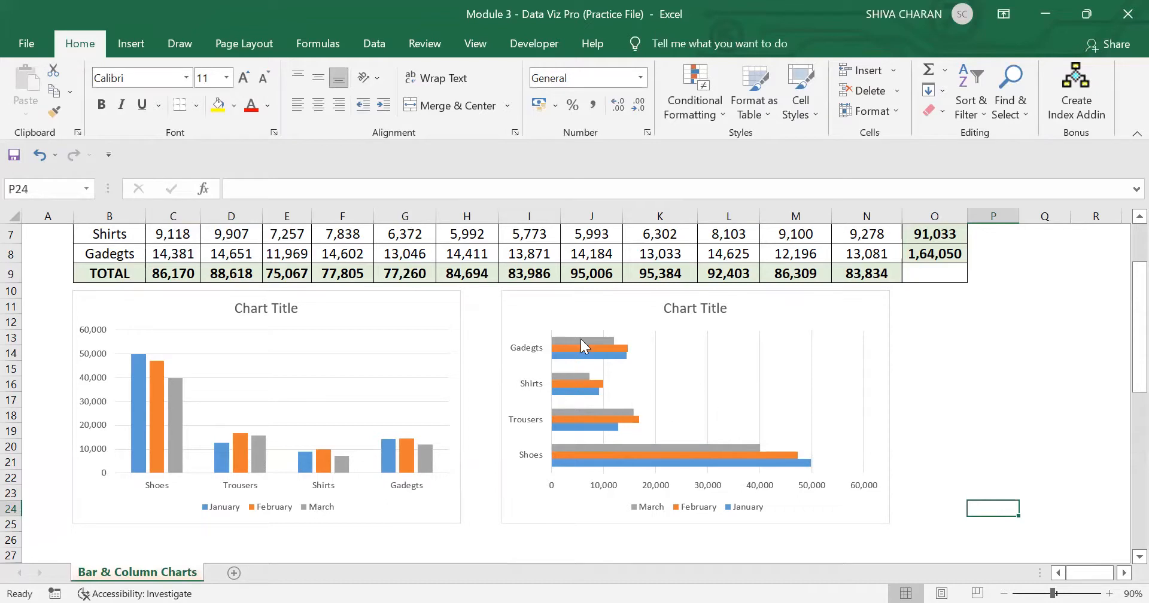
# Step: Examine the column and bar charts against the January to March sales figures of each product category in the table
pyautogui.click(442, 302)
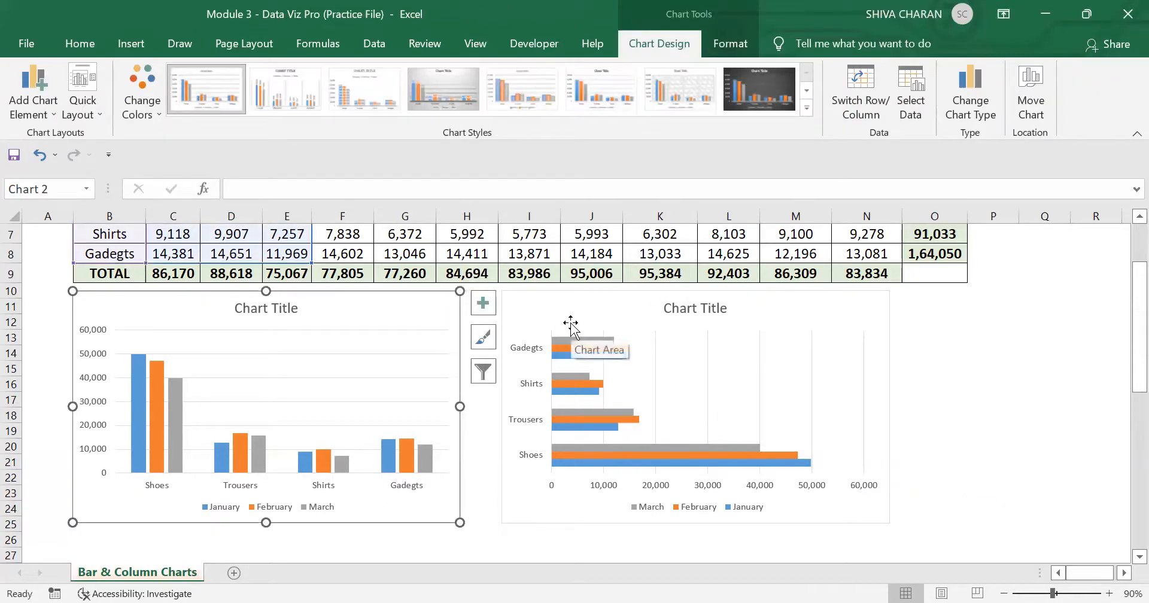
pyautogui.click(555, 307)
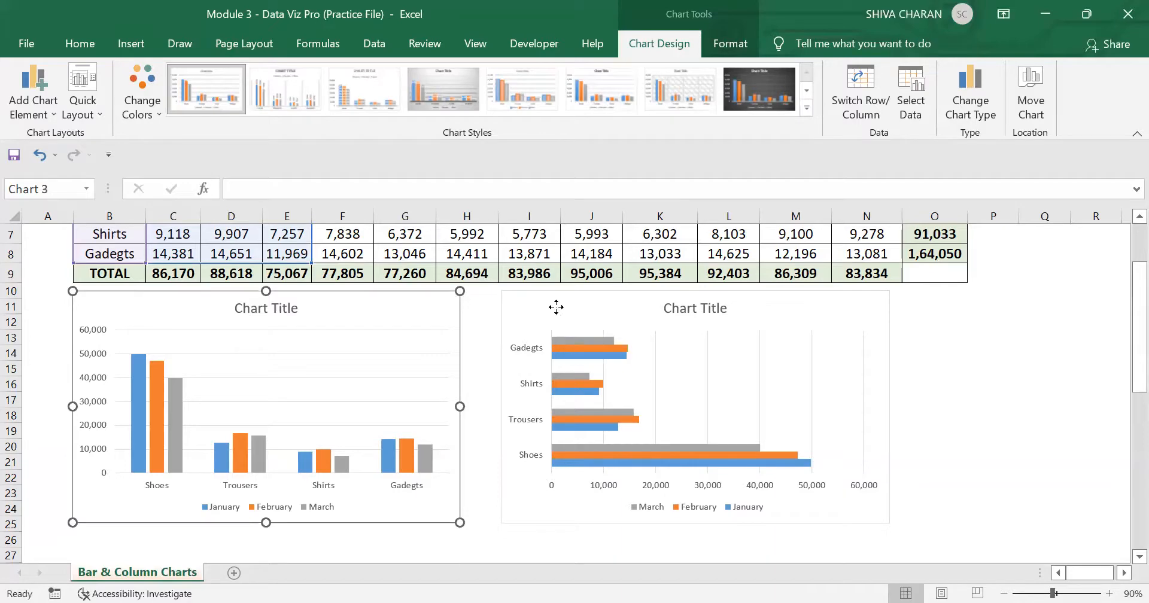
pyautogui.click(410, 305)
pyautogui.keyDown('ctrl'); pyautogui.click(559, 317); pyautogui.keyUp('ctrl')
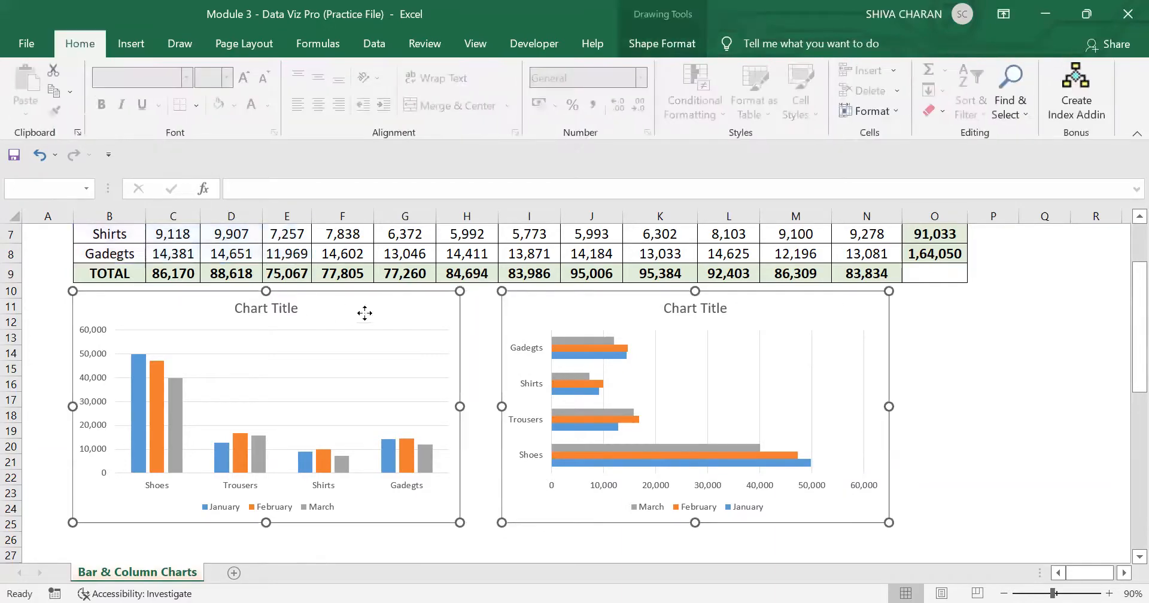
pyautogui.click(1061, 461)
pyautogui.scroll(2, 1049, 452)
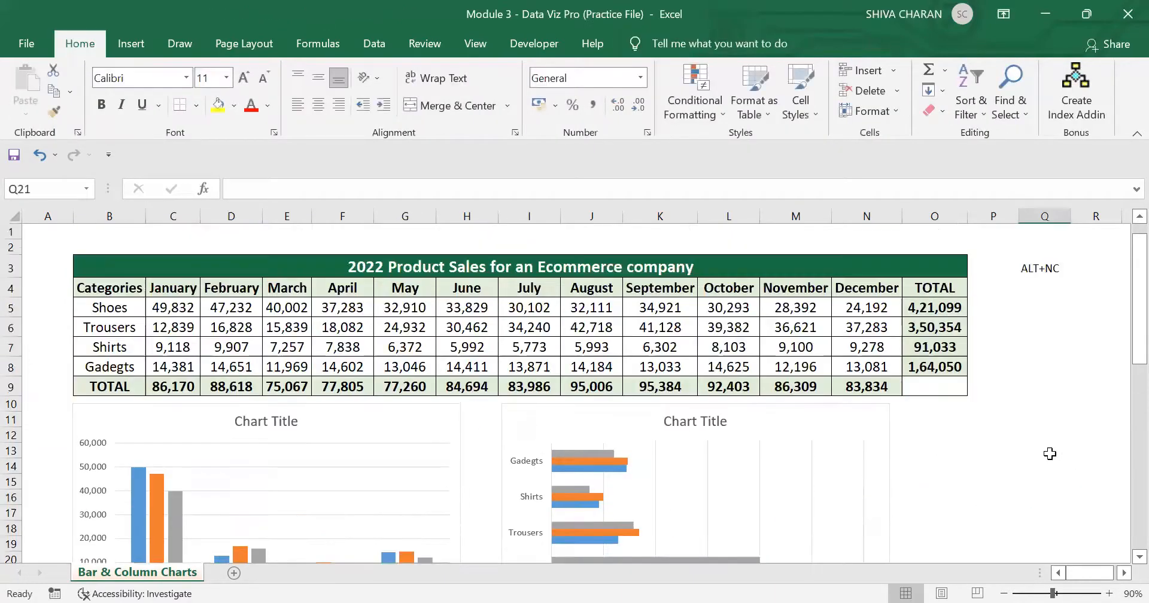
pyautogui.scroll(-1, 1014, 444)
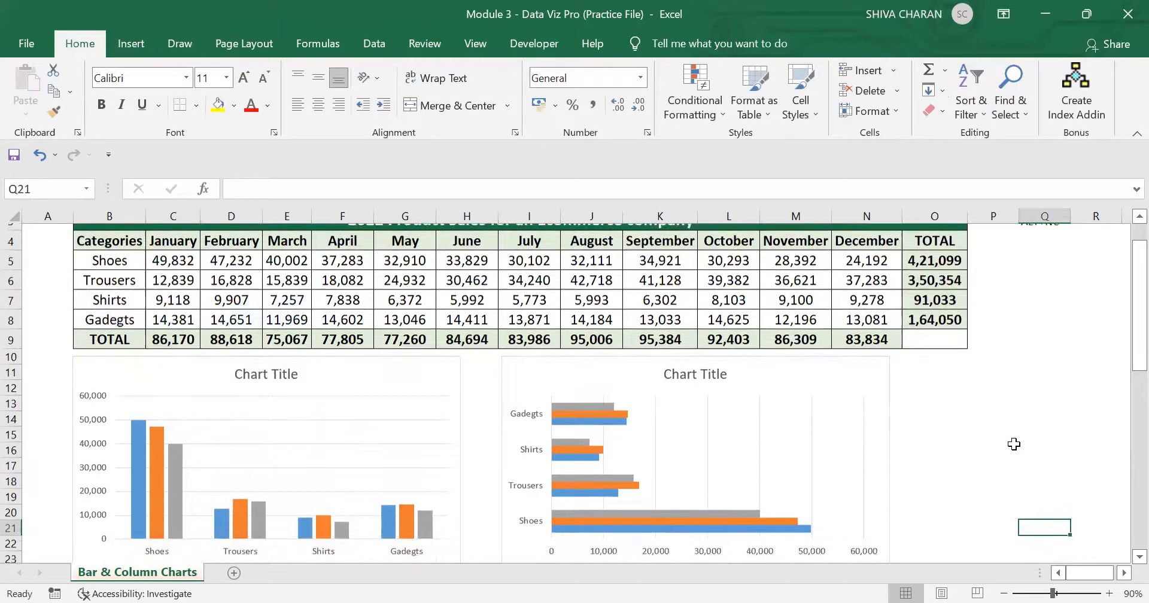
pyautogui.click(381, 387)
pyautogui.scroll(-1, 377, 388)
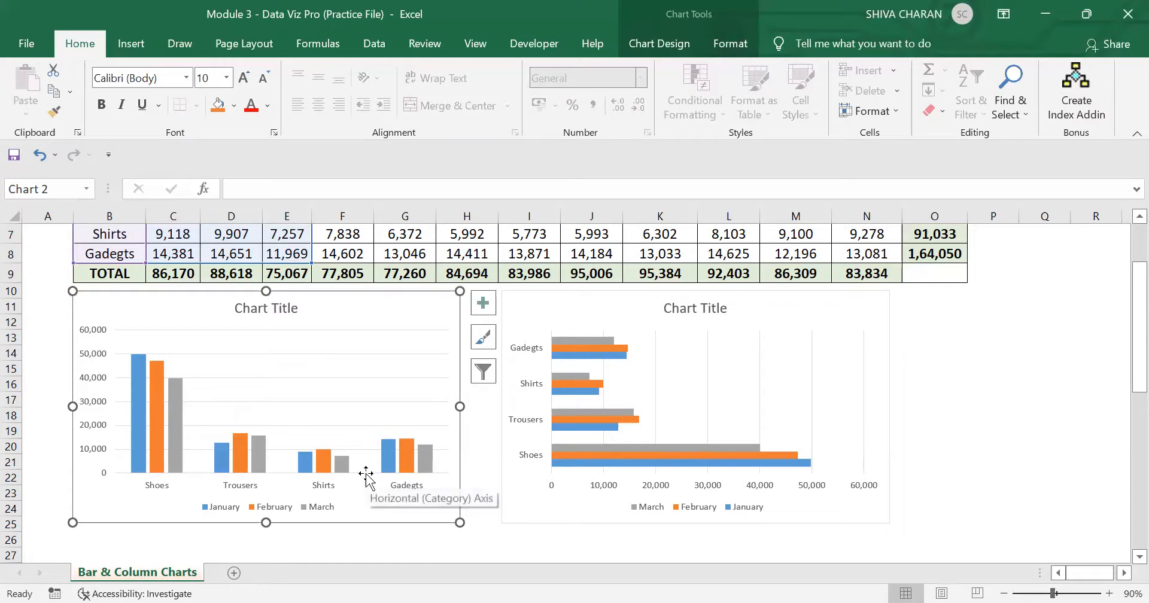
pyautogui.scroll(2, 365, 471)
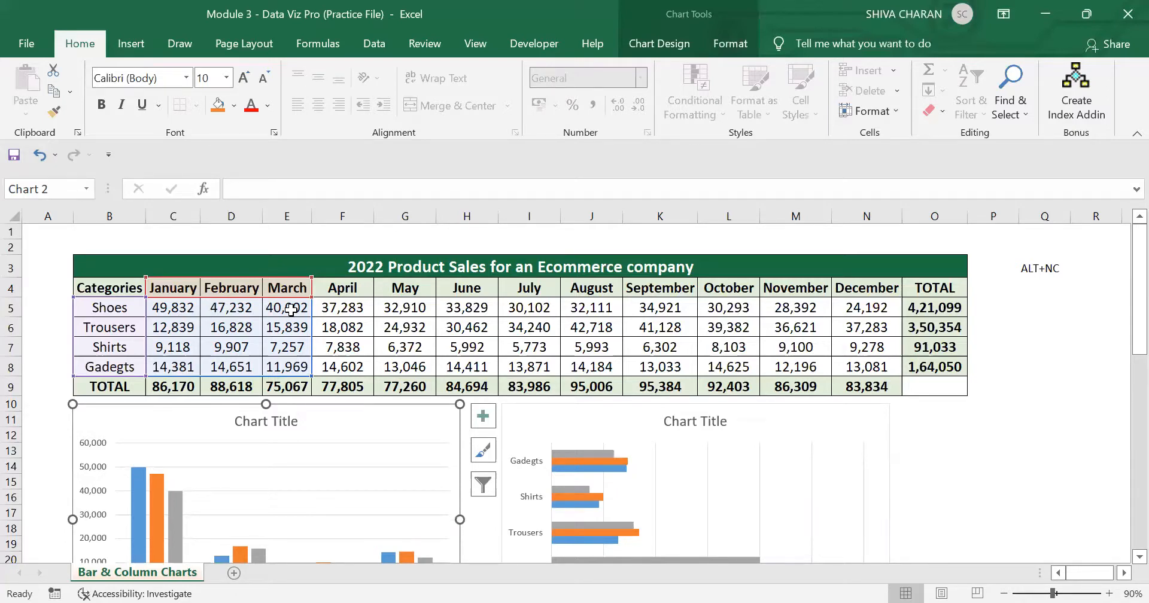
pyautogui.scroll(-1, 290, 310)
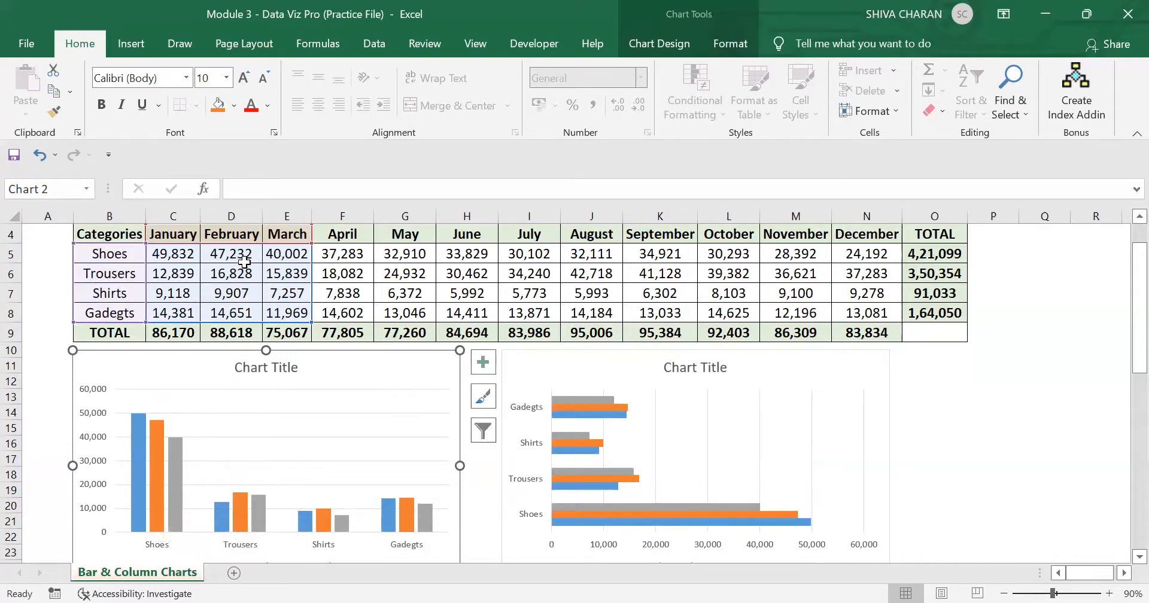
pyautogui.moveTo(175, 474)
# Step: Delete both the clustered column chart and the clustered bar chart below the sales table
pyautogui.click(1010, 443)
pyautogui.scroll(1, 1010, 443)
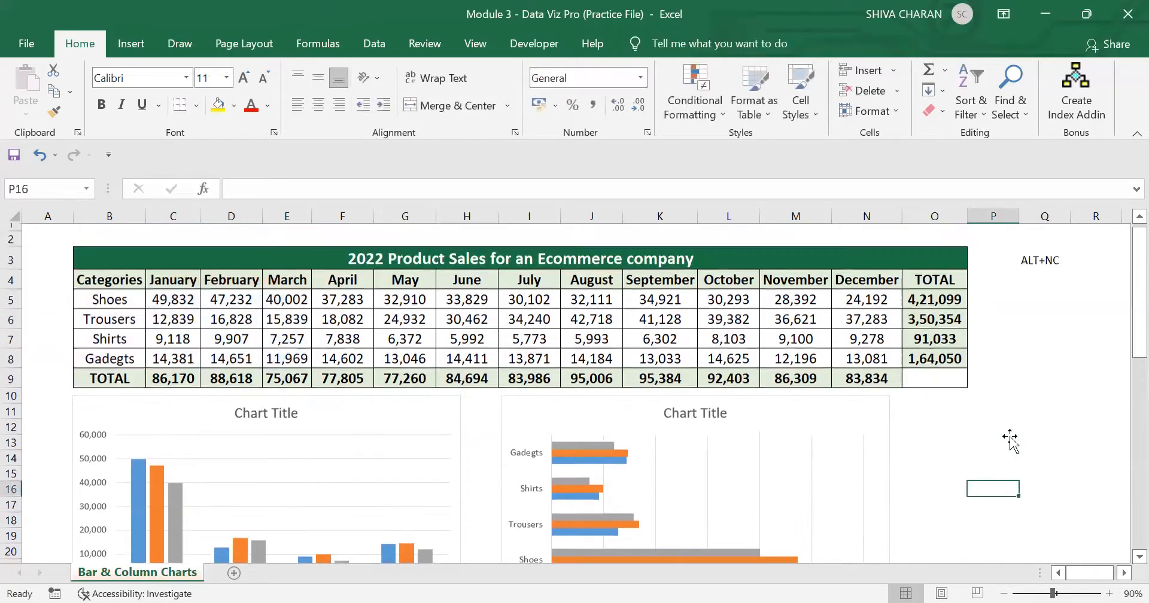
pyautogui.click(801, 412)
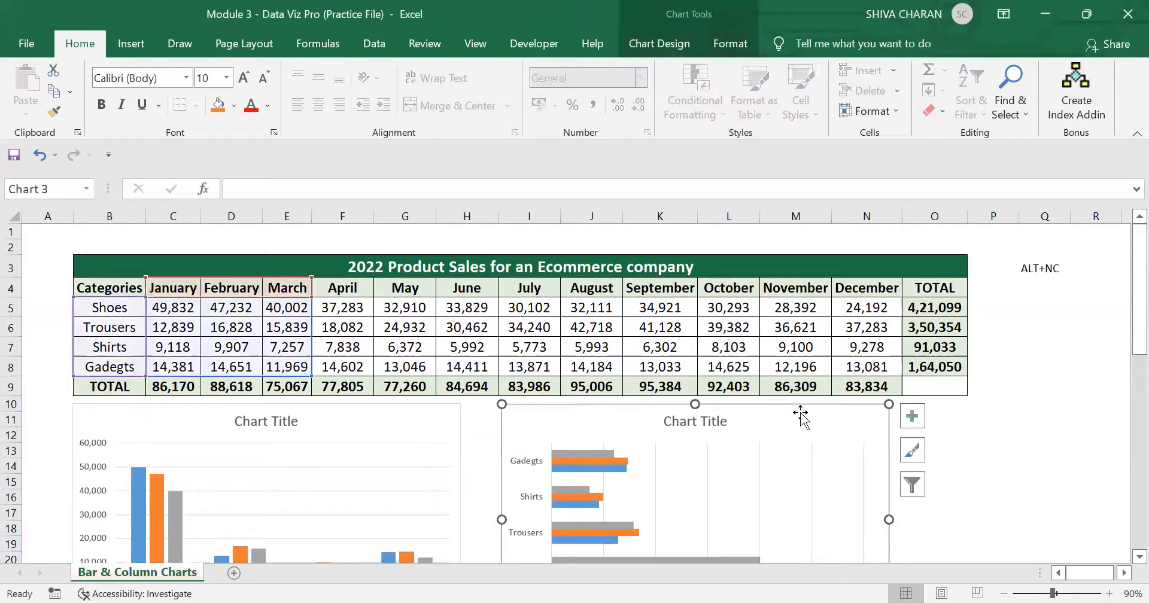
pyautogui.press('Delete')
pyautogui.click(639, 493)
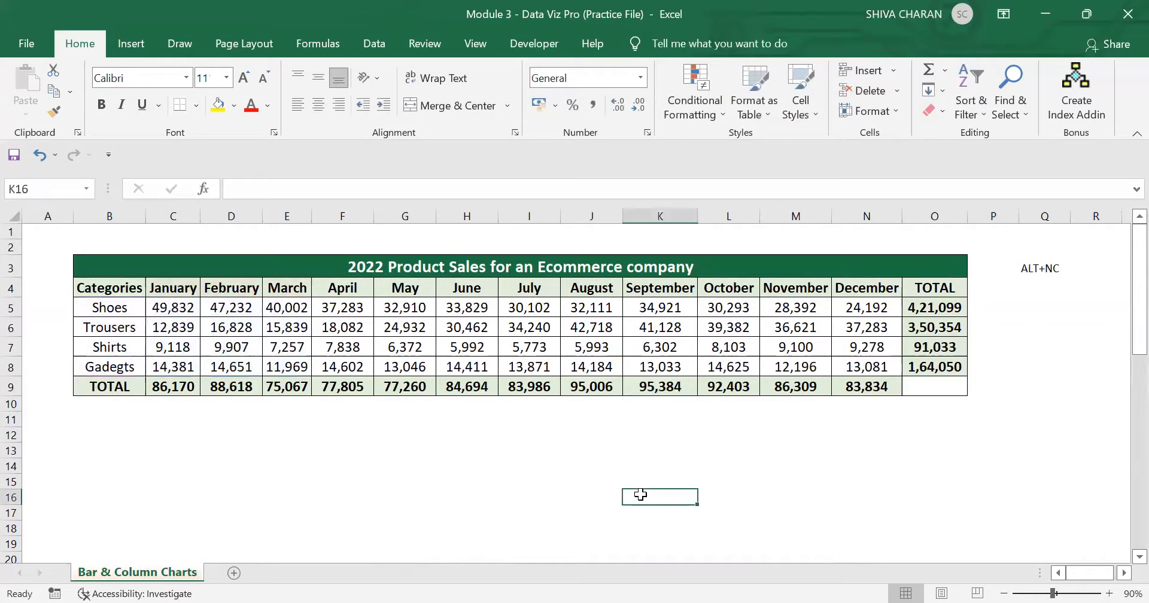
pyautogui.click(293, 509)
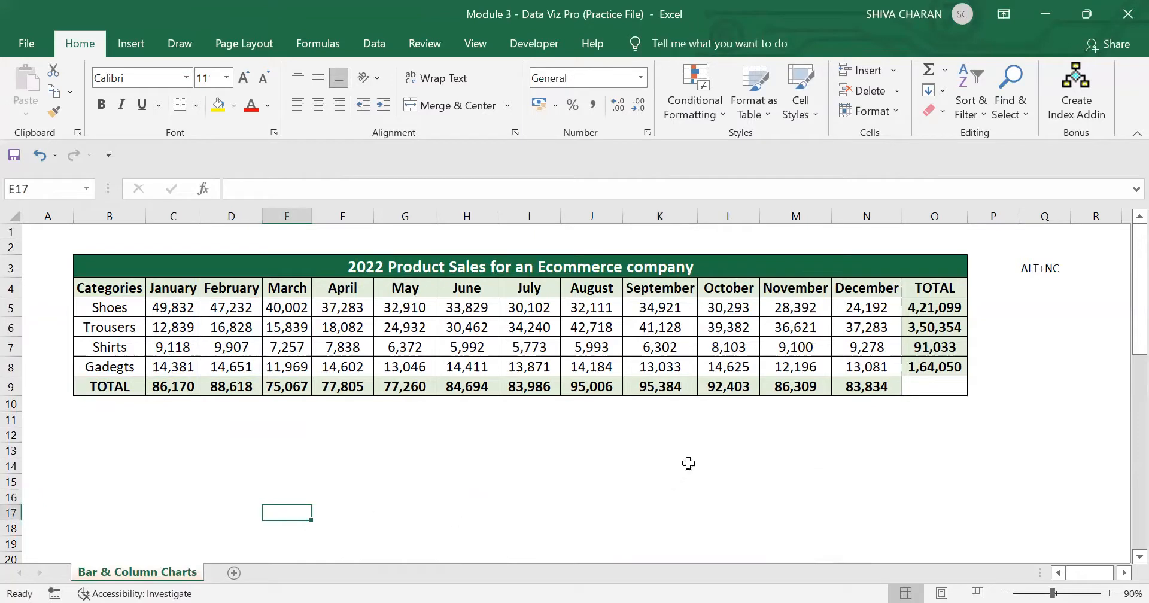
pyautogui.moveTo(727, 292); pyautogui.dragTo(866, 387)
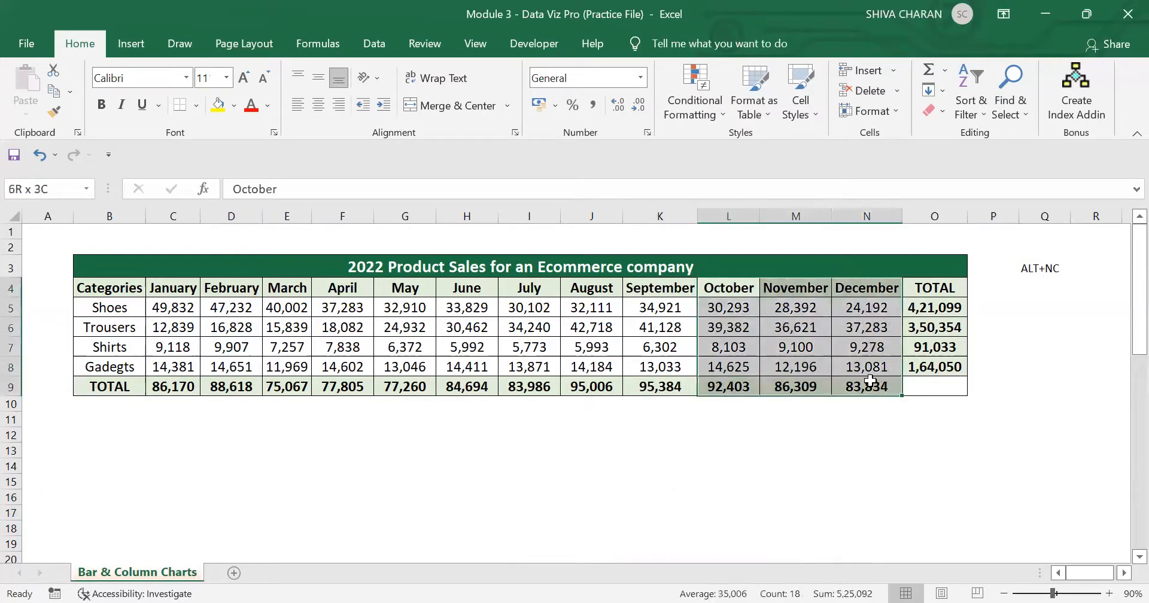
pyautogui.click(520, 479)
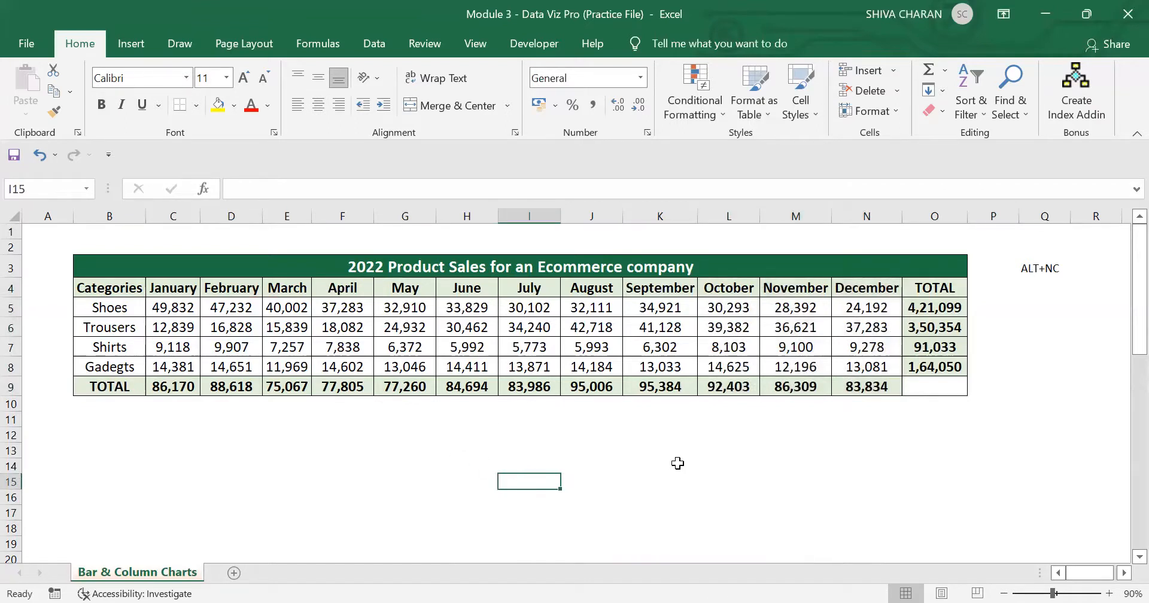
pyautogui.moveTo(109, 289); pyautogui.dragTo(894, 376)
pyautogui.click(819, 451)
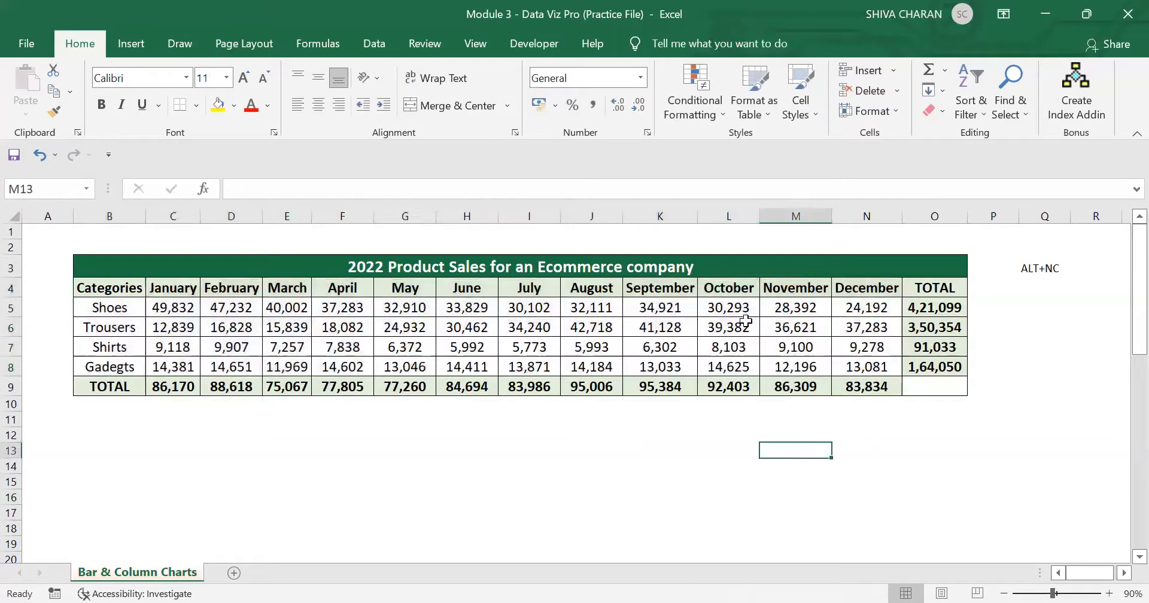
pyautogui.moveTo(736, 289); pyautogui.dragTo(880, 370)
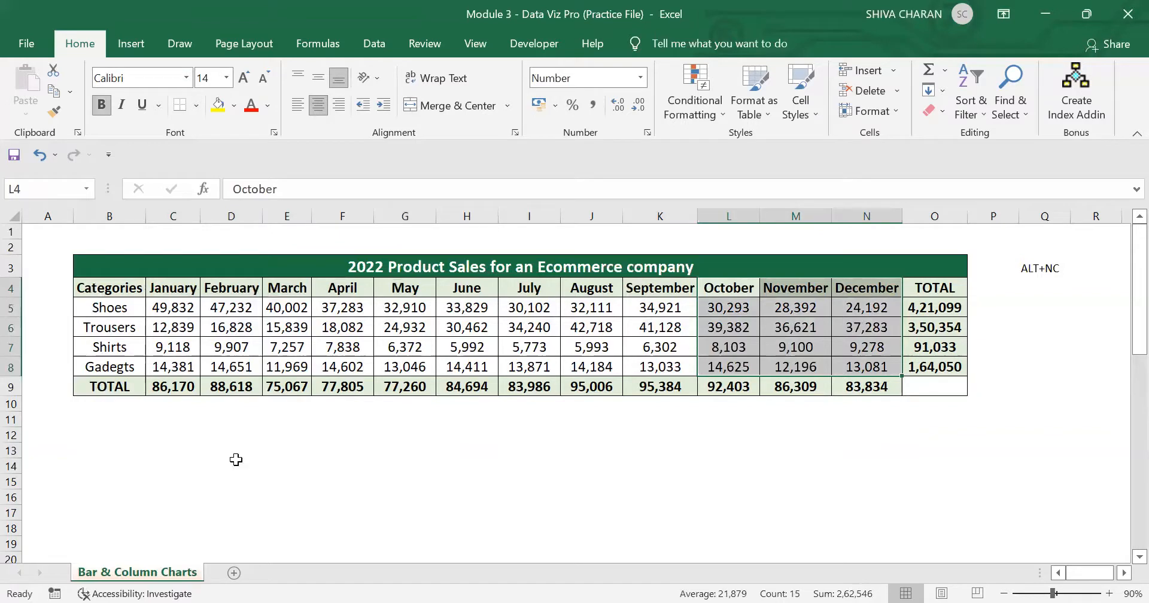
pyautogui.click(422, 519)
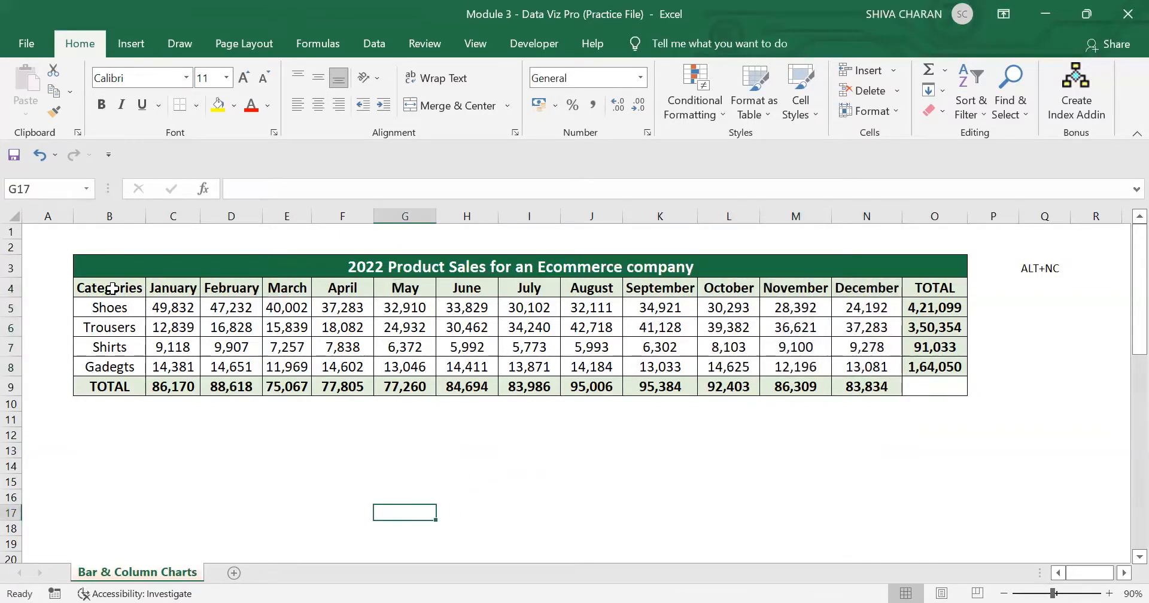
pyautogui.moveTo(112, 289); pyautogui.dragTo(110, 366)
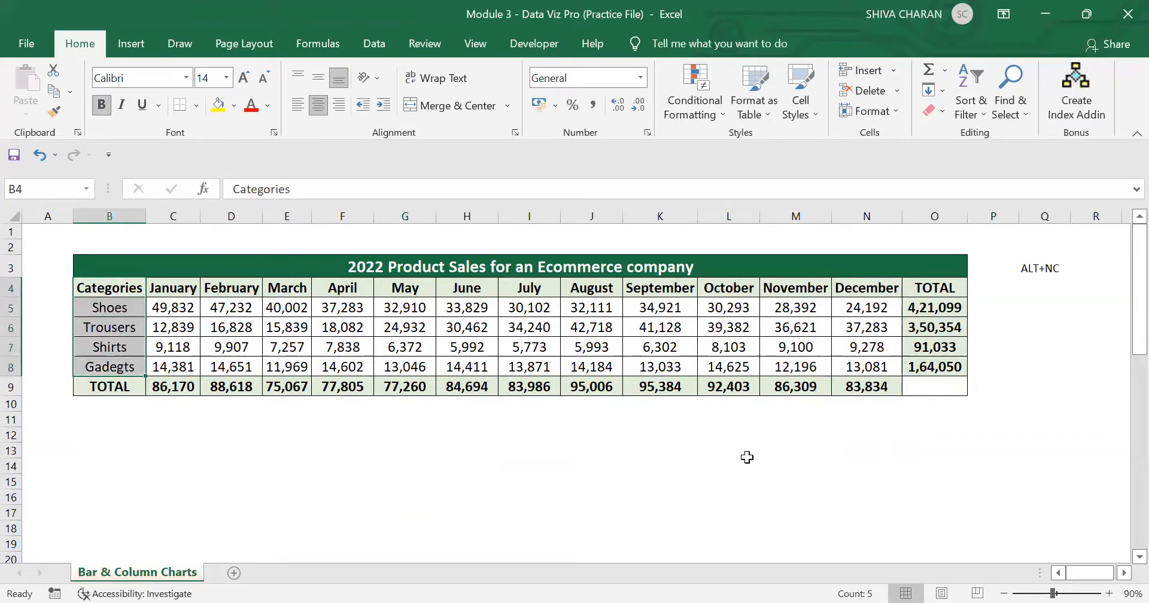
pyautogui.keyDown('ctrl'); pyautogui.moveTo(726, 286); pyautogui.dragTo(865, 369); pyautogui.keyUp('ctrl')
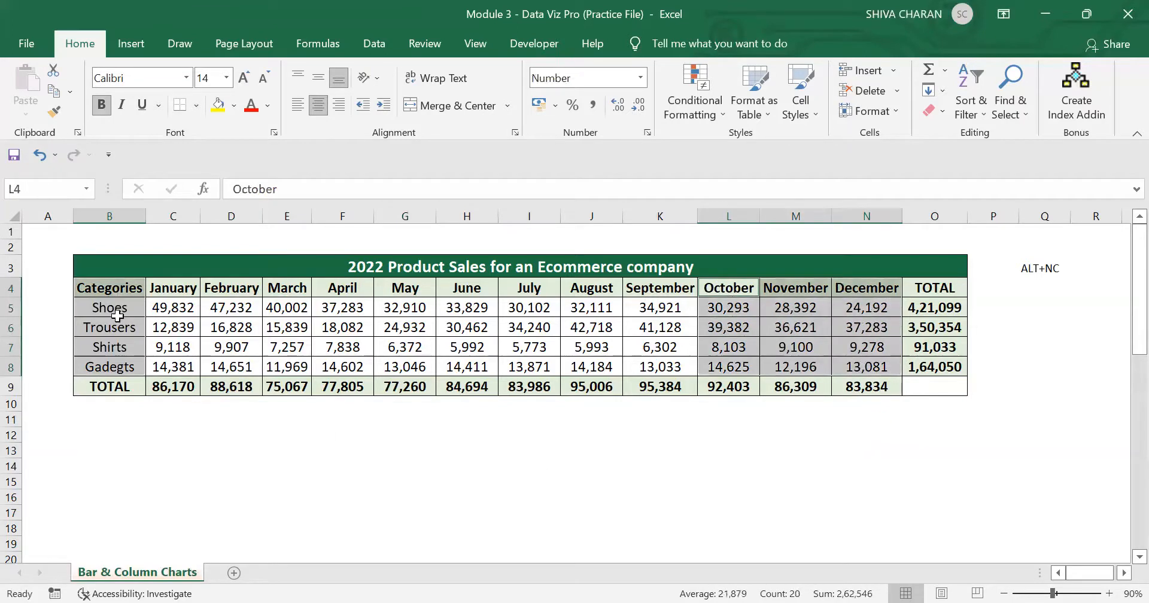
pyautogui.click(836, 505)
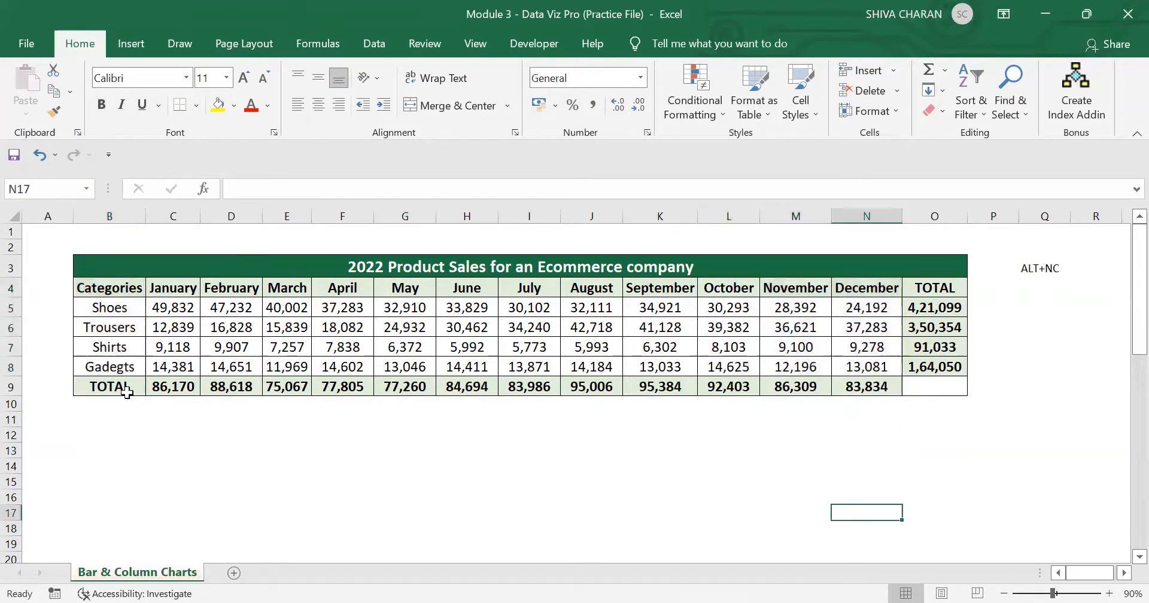
# Step: Insert a 2-D clustered column chart from the non-adjacent ranges B4:B8 and L4:N8, and place it directly below the sales table
pyautogui.moveTo(108, 292); pyautogui.dragTo(127, 366)
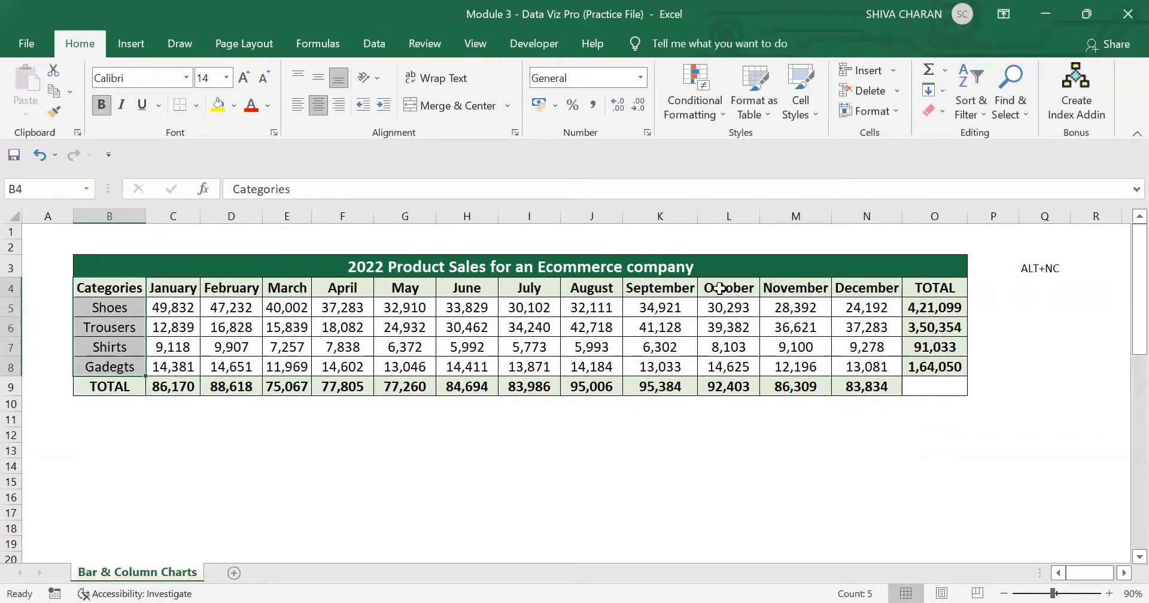
pyautogui.moveTo(719, 288); pyautogui.dragTo(863, 366)
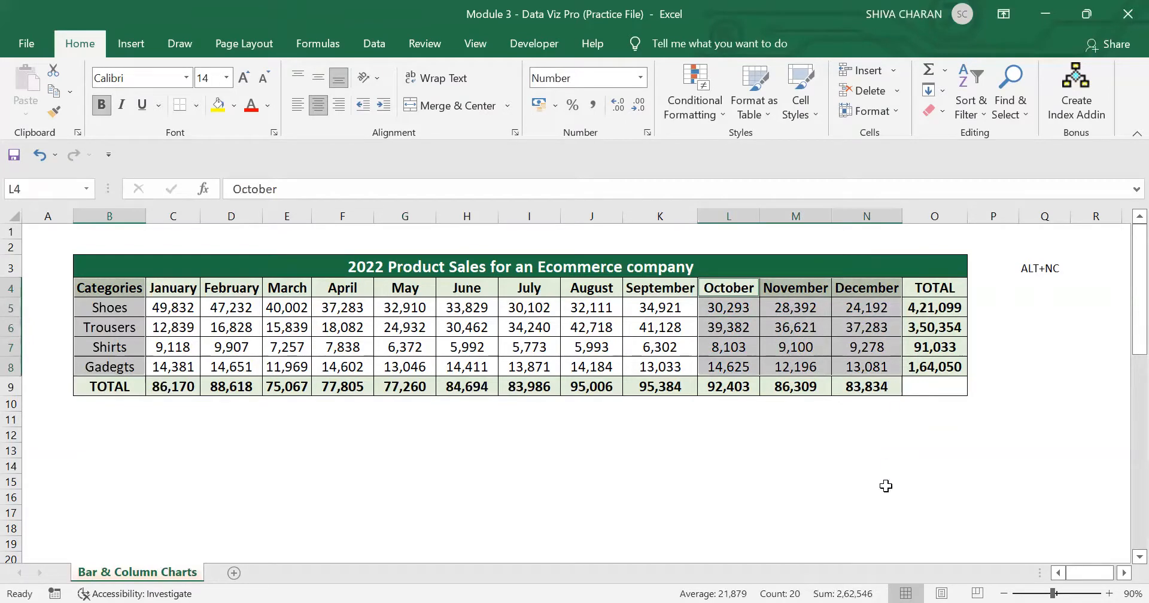
pyautogui.click(131, 43)
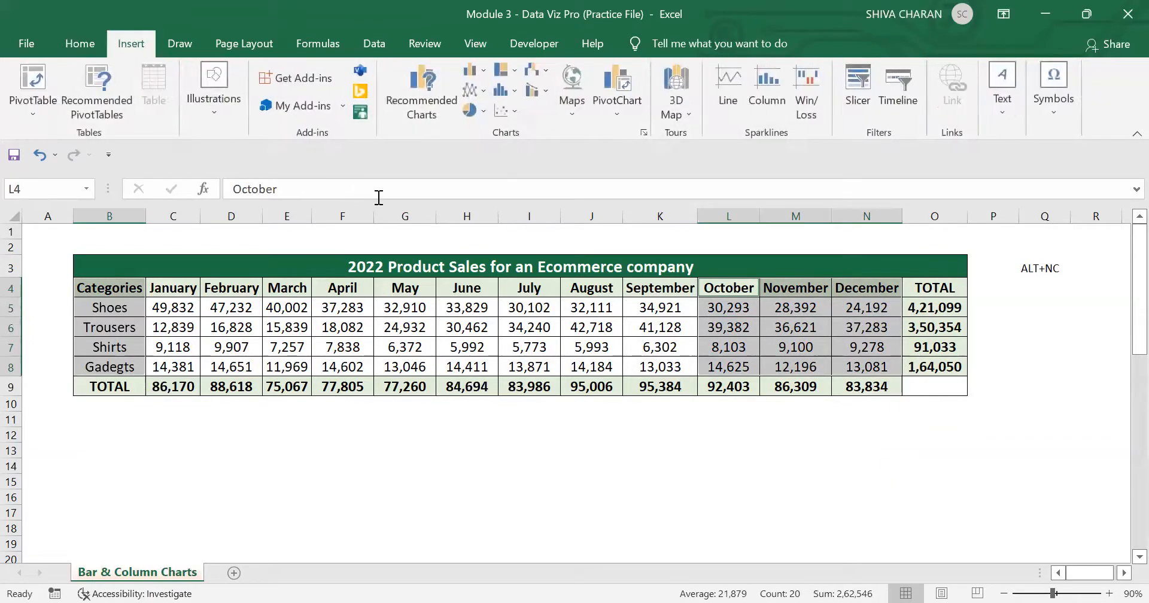
pyautogui.click(471, 70)
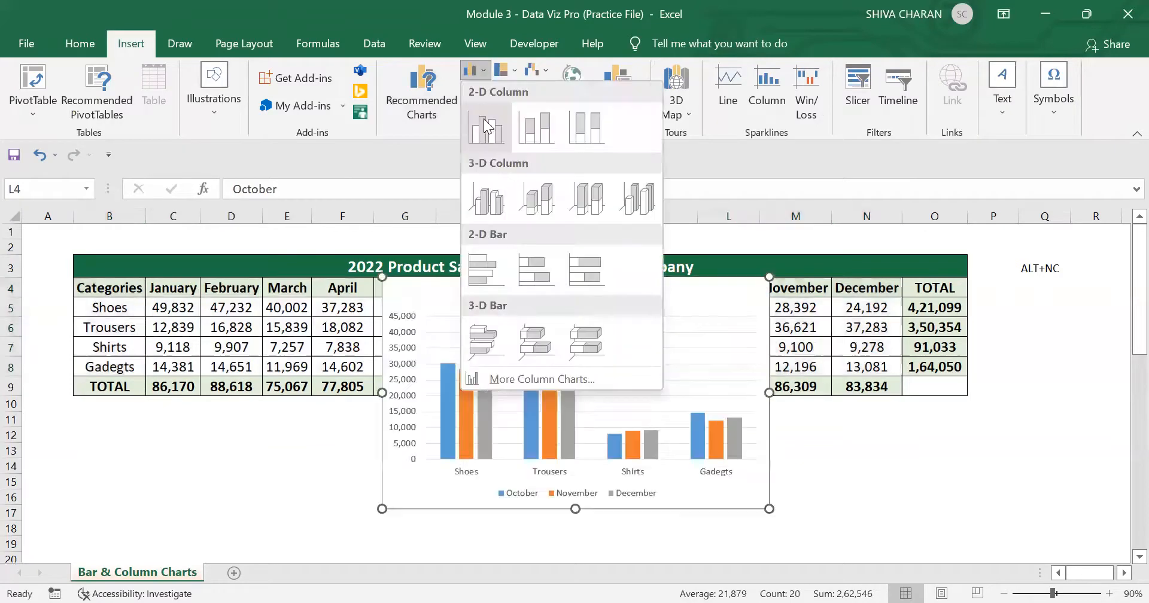
pyautogui.click(483, 119)
pyautogui.moveTo(651, 295); pyautogui.dragTo(339, 424)
pyautogui.scroll(-1, 582, 438)
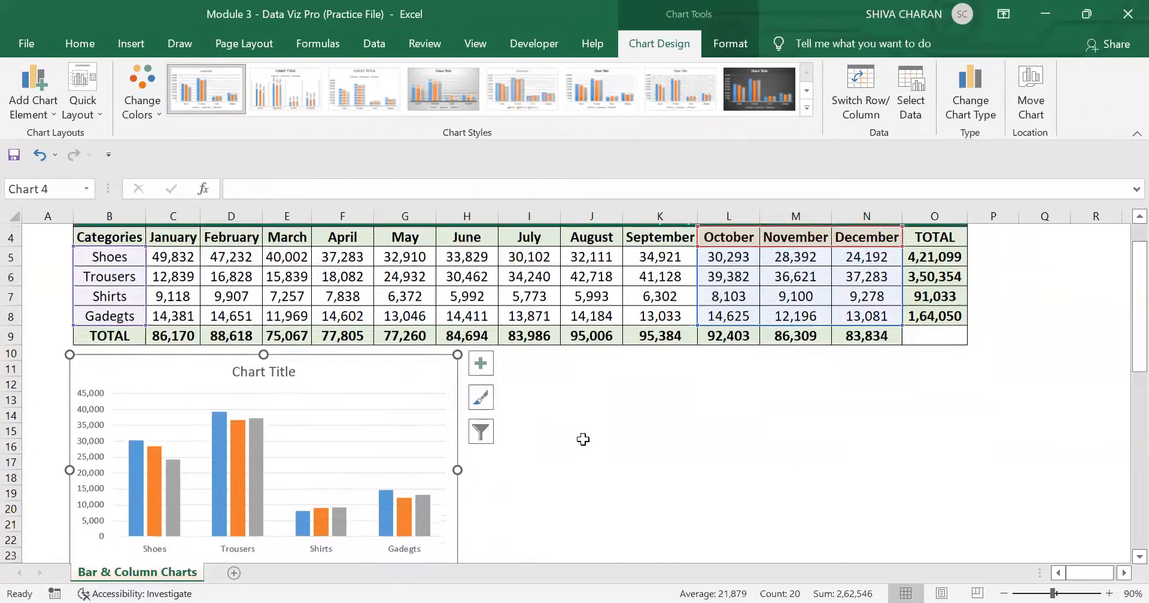
# Step: Examine the new column chart against the October to December sales figures of each category in the table
pyautogui.scroll(-1, 487, 456)
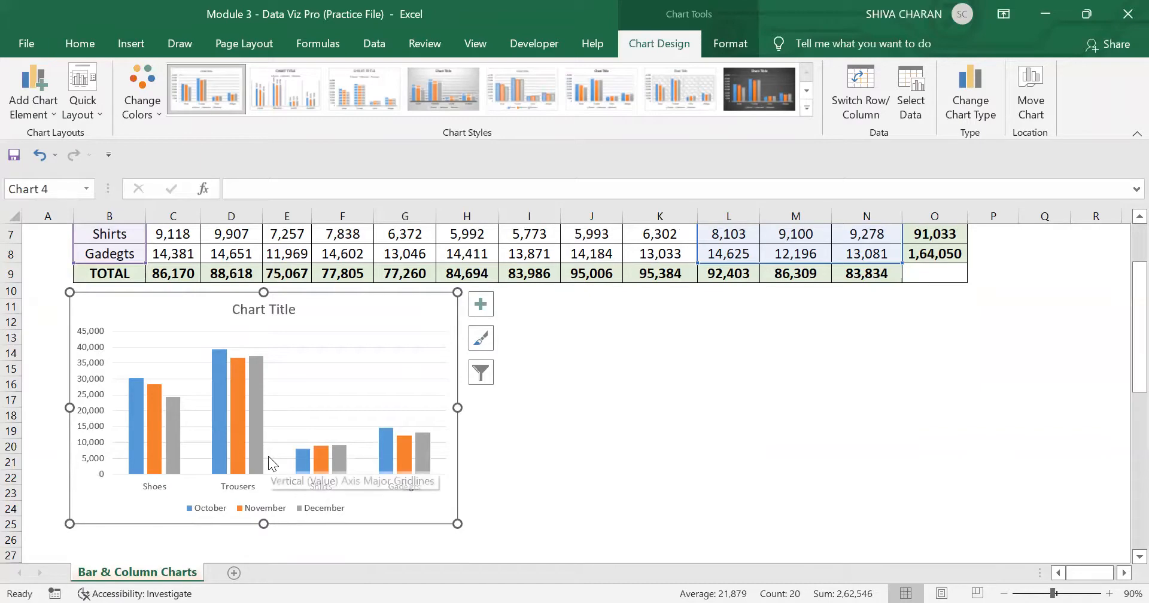
pyautogui.scroll(1, 329, 405)
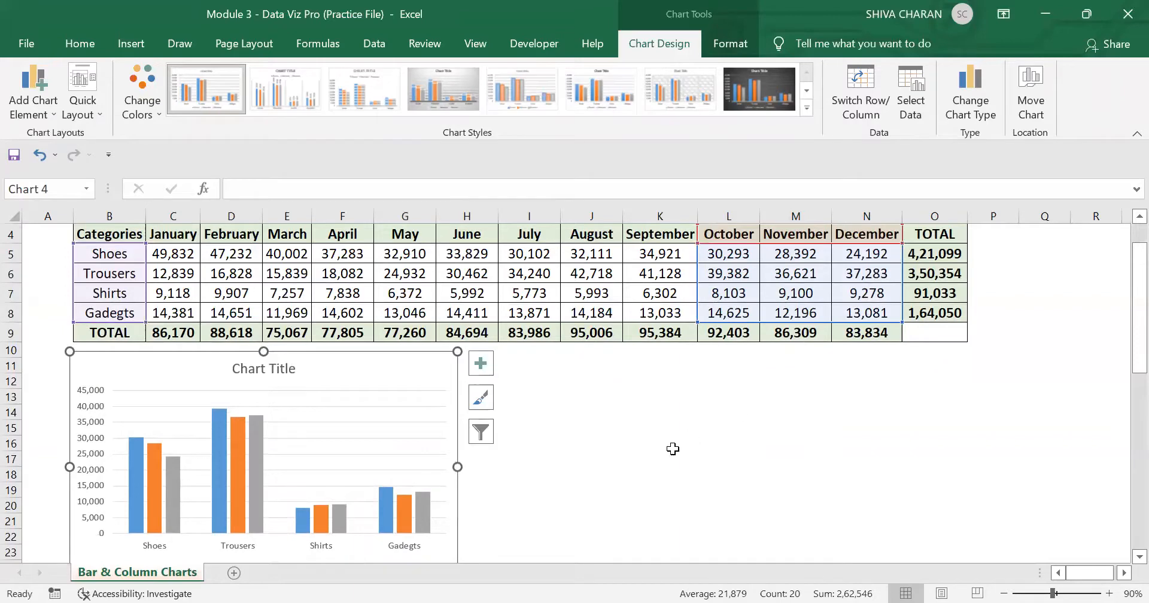
pyautogui.click(697, 449)
pyautogui.scroll(1, 389, 443)
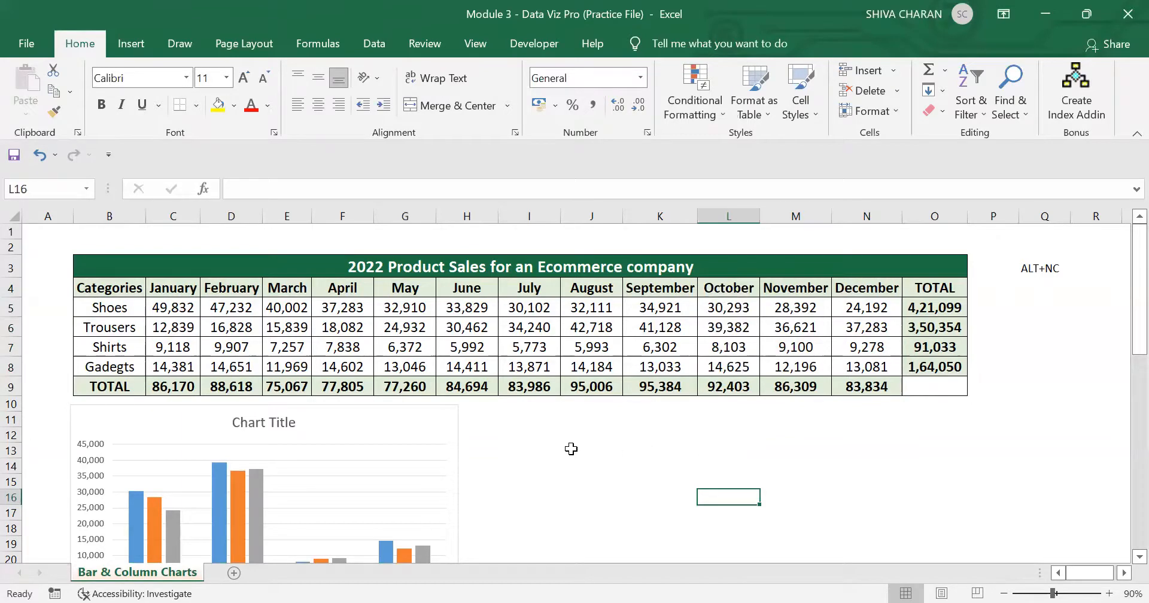
pyautogui.click(393, 422)
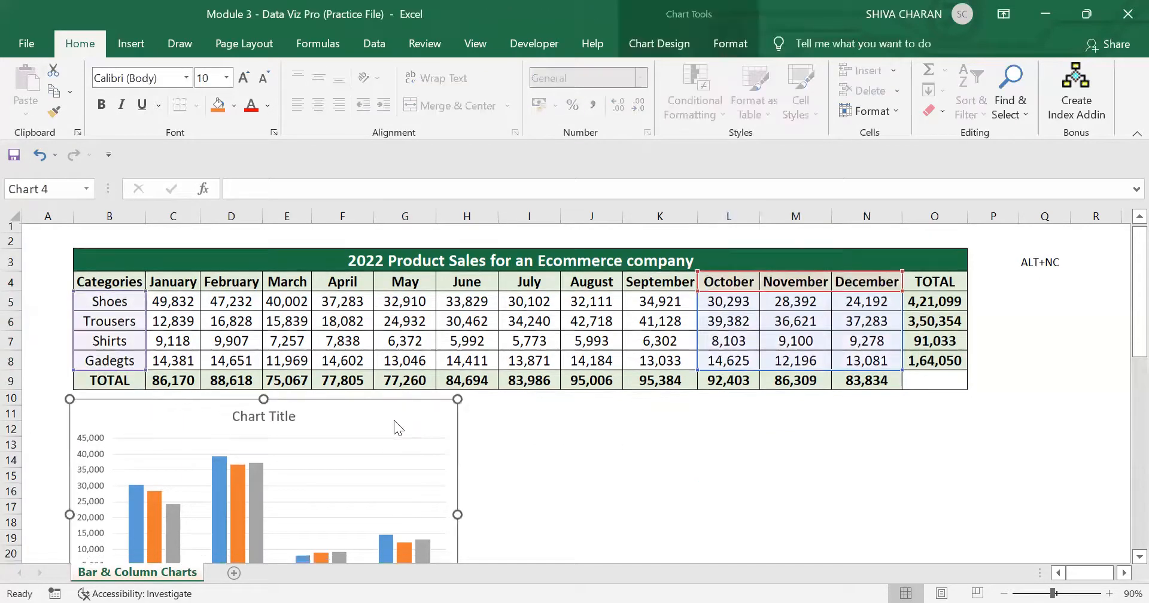
pyautogui.scroll(-1, 395, 426)
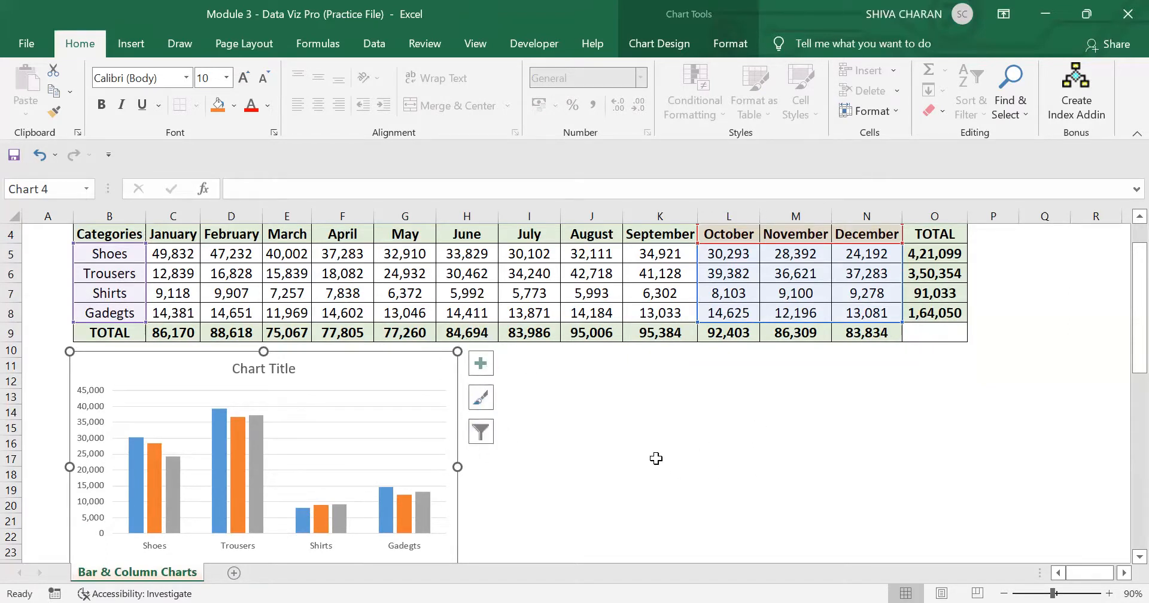
pyautogui.click(650, 428)
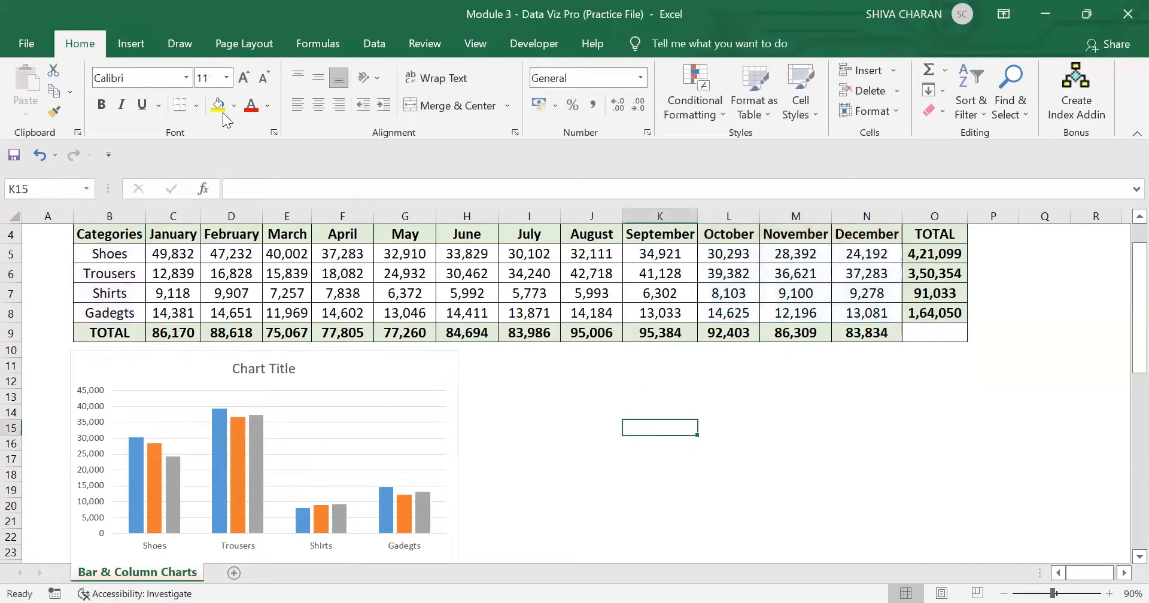
pyautogui.click(133, 47)
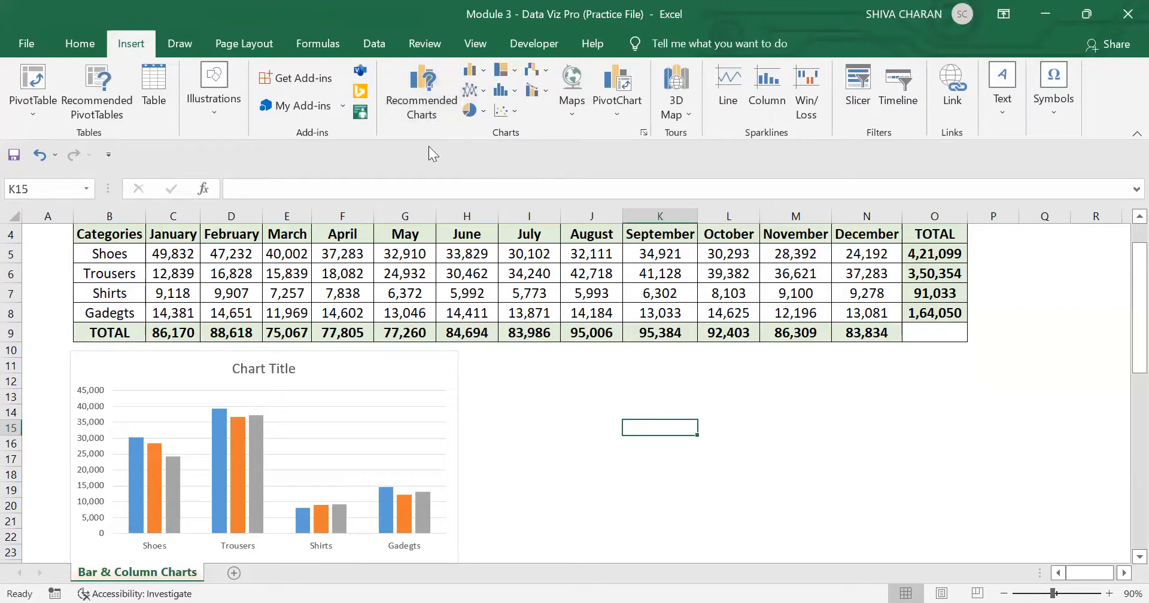
pyautogui.click(79, 43)
pyautogui.scroll(1, 640, 422)
pyautogui.click(750, 432)
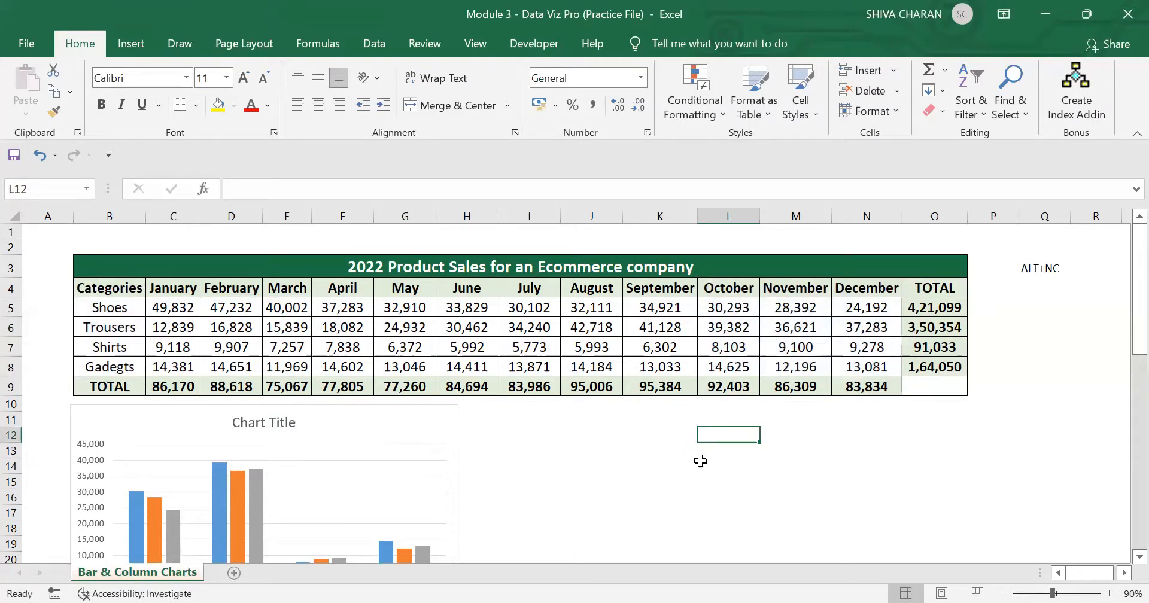
pyautogui.click(638, 420)
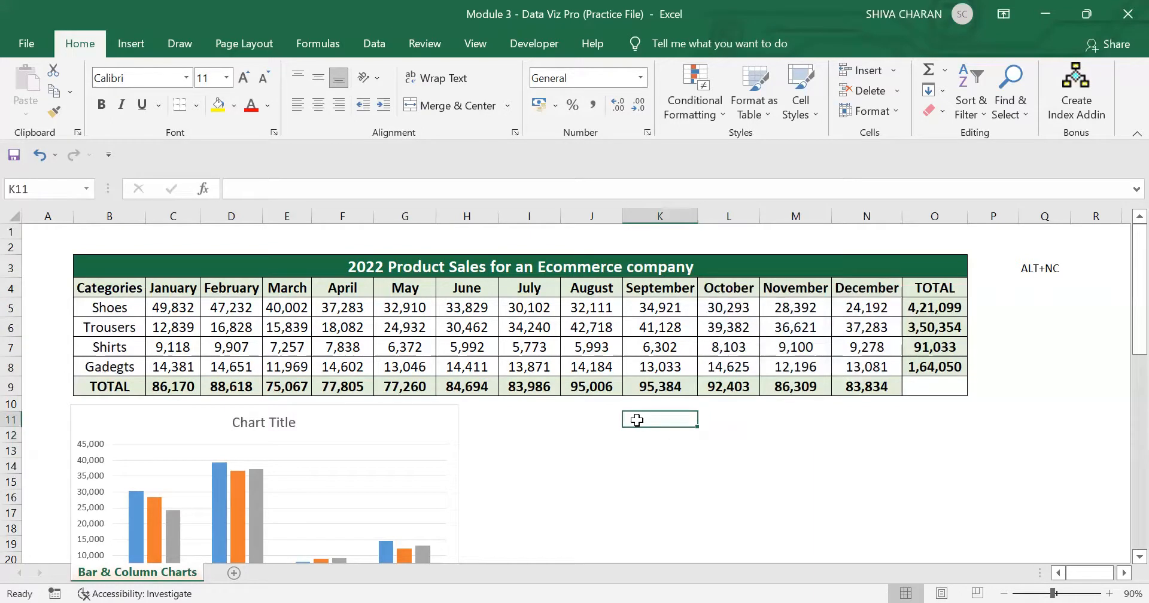